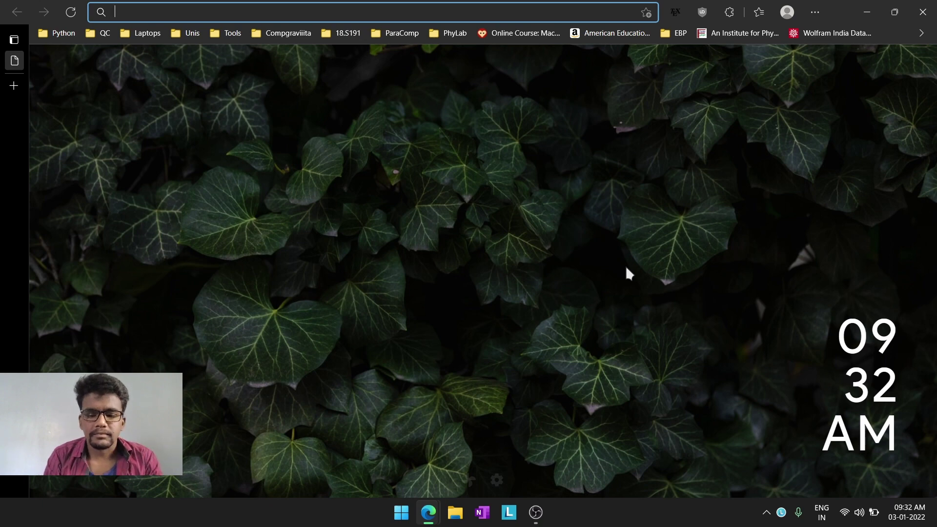
- Search the web for "app mode" and open the Mode sign-in page from the results
type("app")
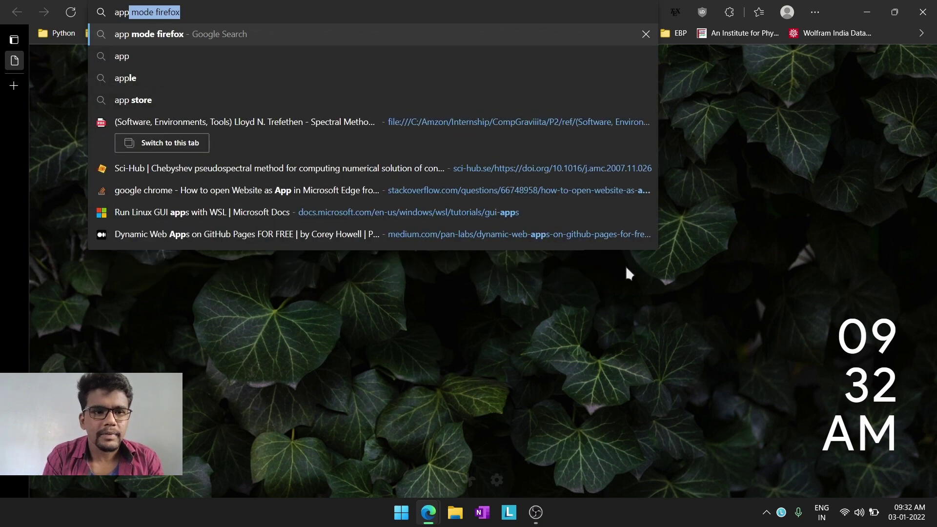
type(" mode")
key("BackSpace")
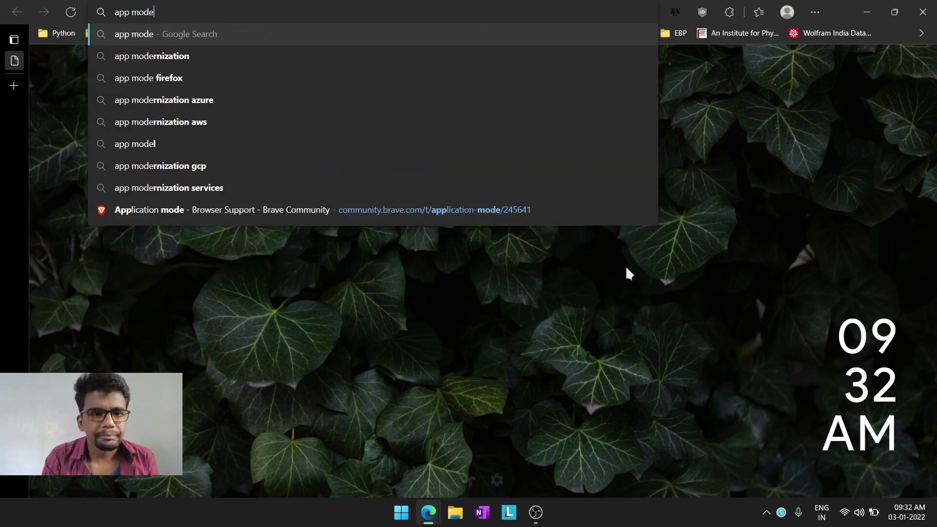
key("Return")
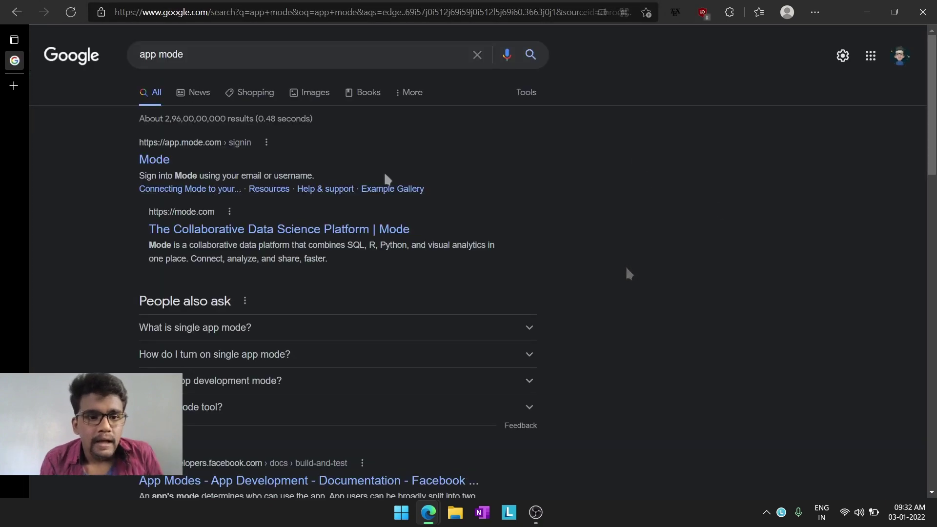
scroll(335, 160, "down", 1)
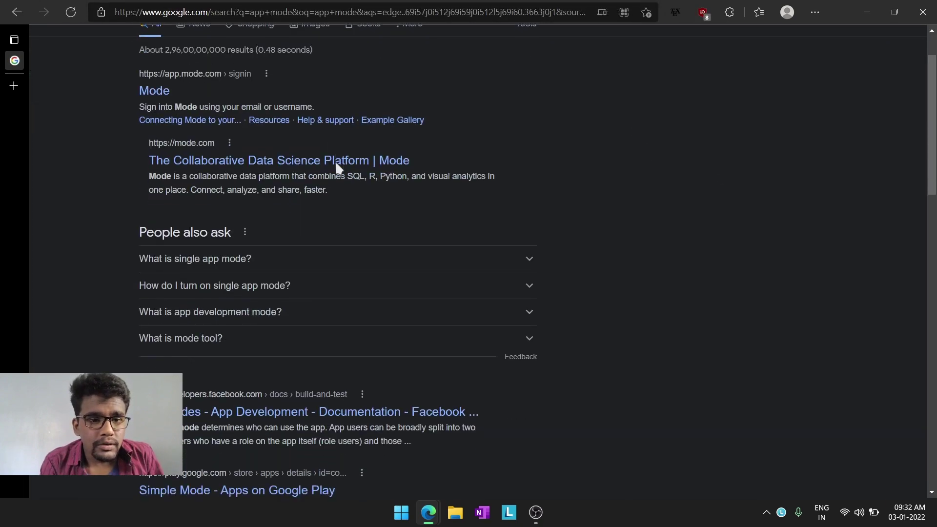
left_click(157, 89)
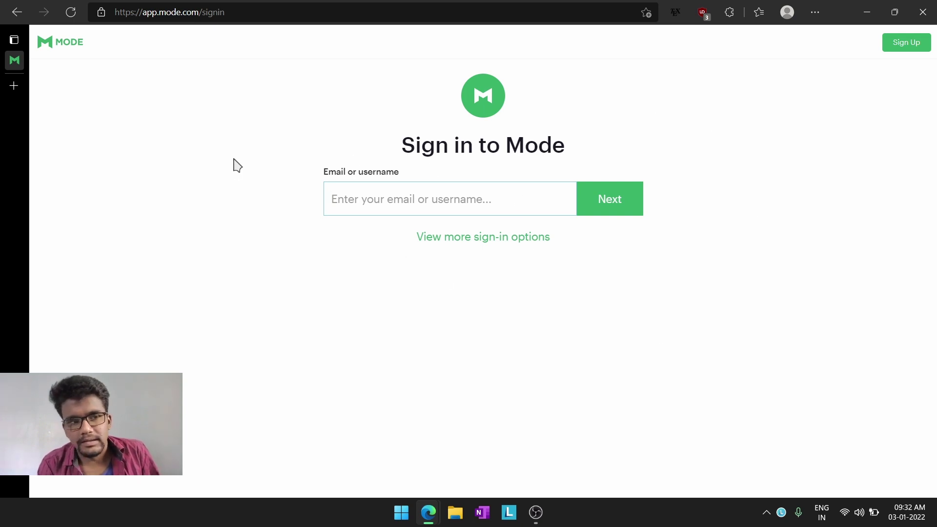
left_click(323, 99)
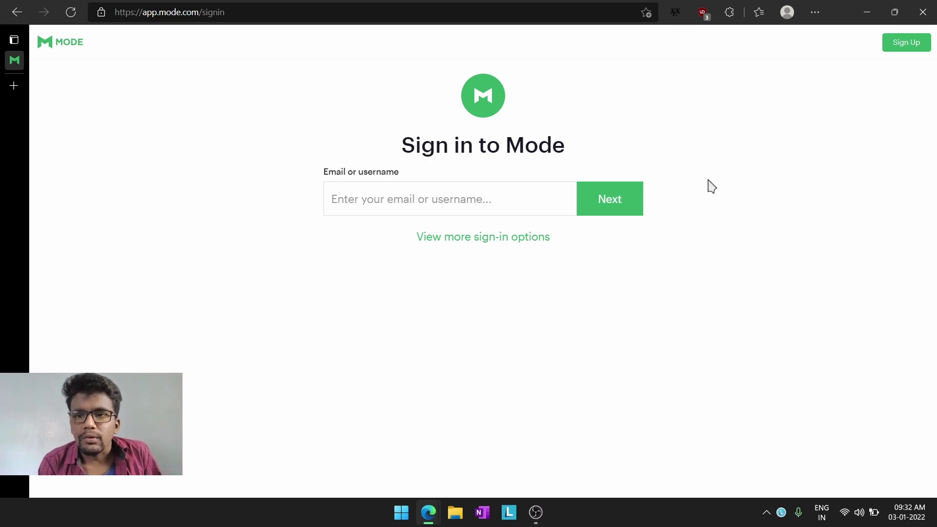
- Install the Mode sign-in site as an app under the name Mode
left_click(819, 15)
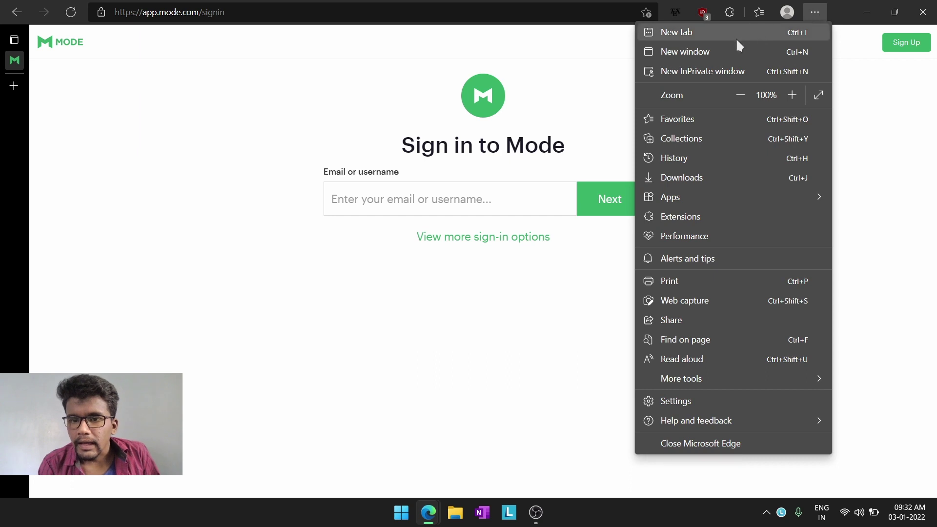
mouse_move(657, 195)
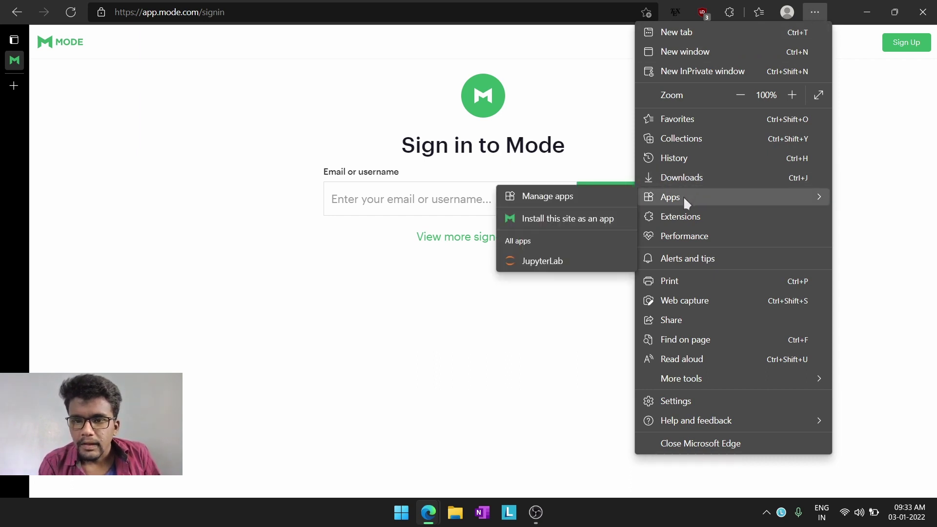
left_click(621, 220)
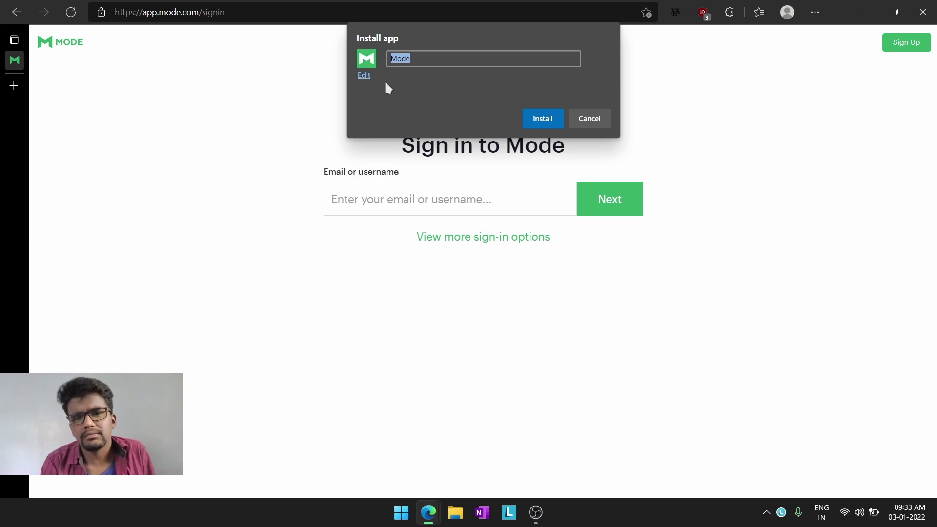
left_click(534, 119)
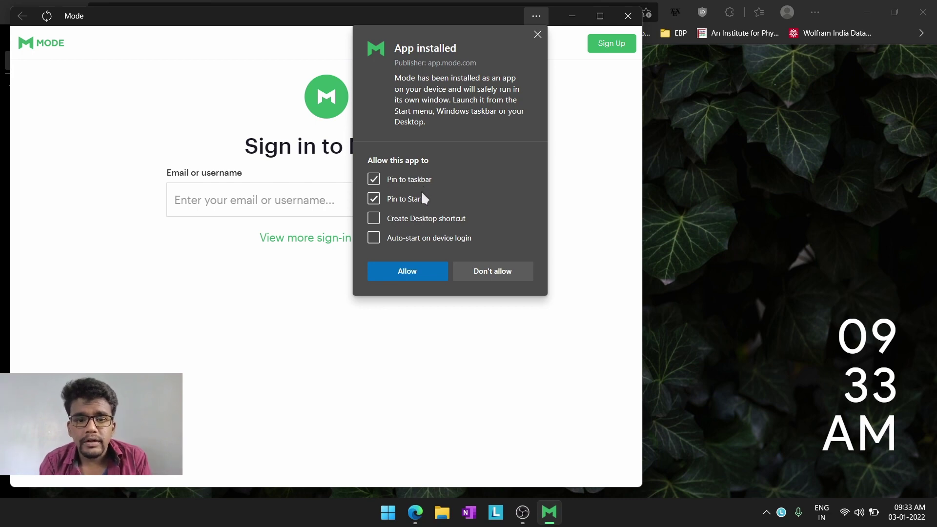
- Check the Start menu's pinned apps, and allow Mode to be pinned to Start only, with taskbar pinning turned off
left_click(390, 518)
left_click(390, 520)
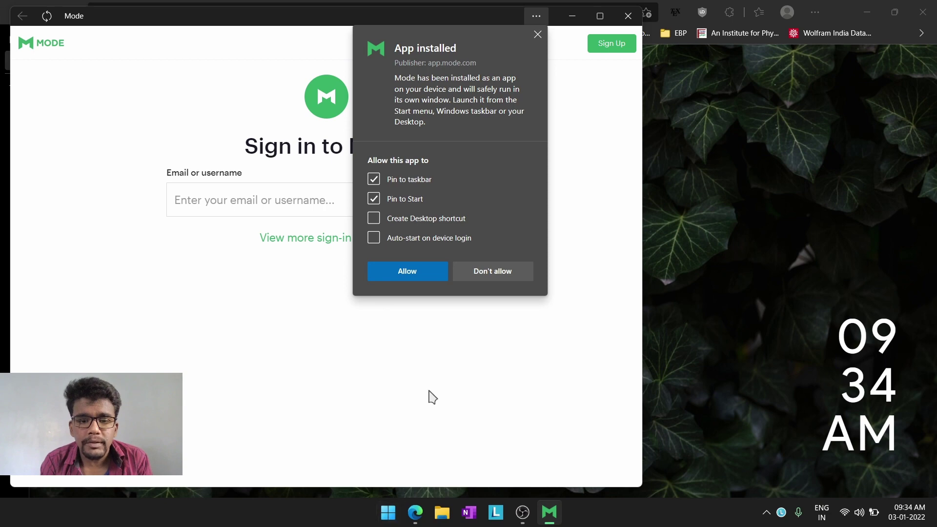
left_click(390, 514)
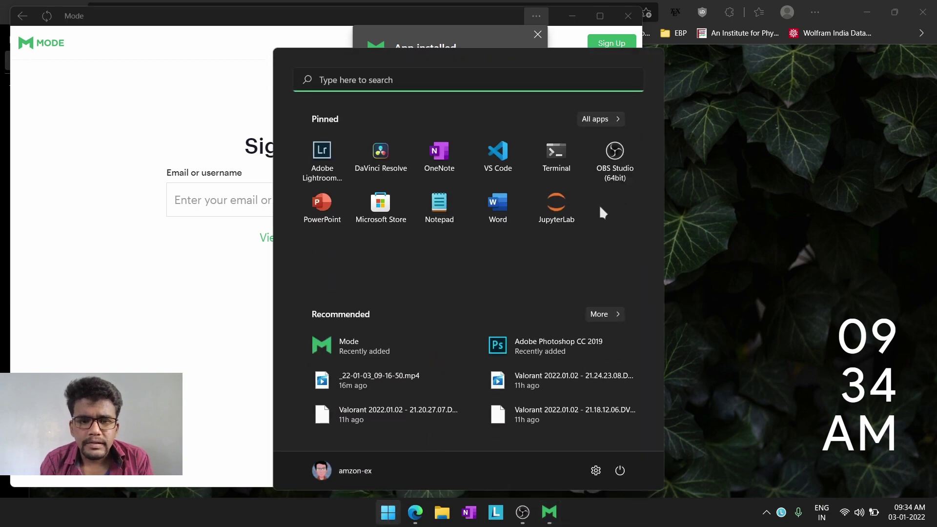
left_click(389, 518)
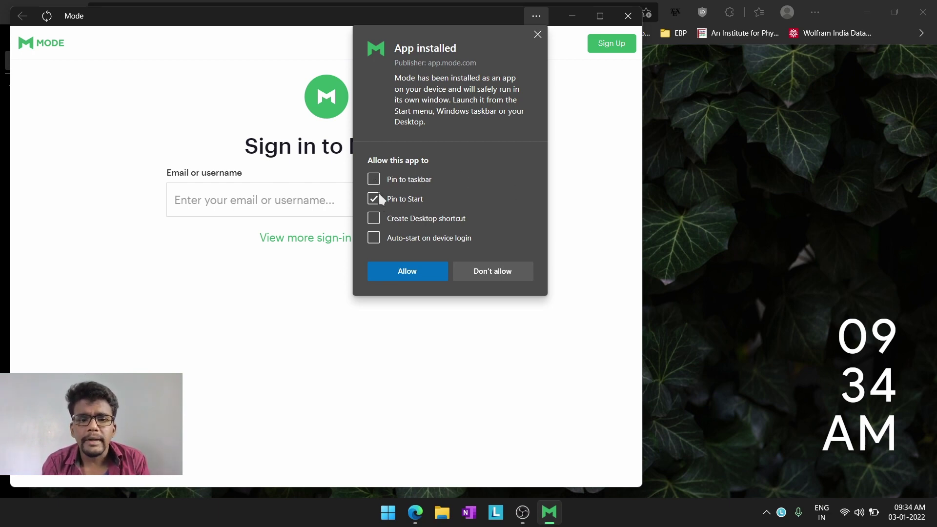
left_click(424, 271)
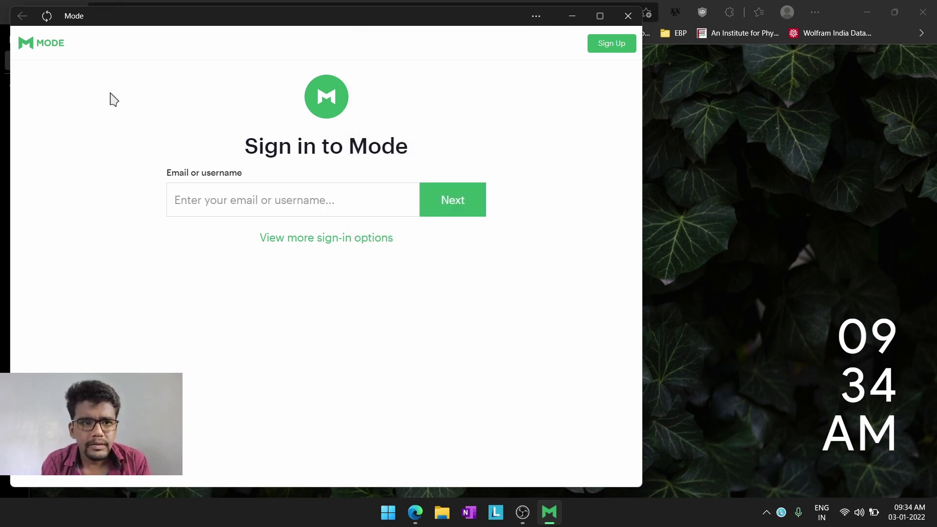
- Reposition the Mode app window, review the site permissions for app.mode.com, and close the settings page
left_click_drag(231, 18, 321, 55)
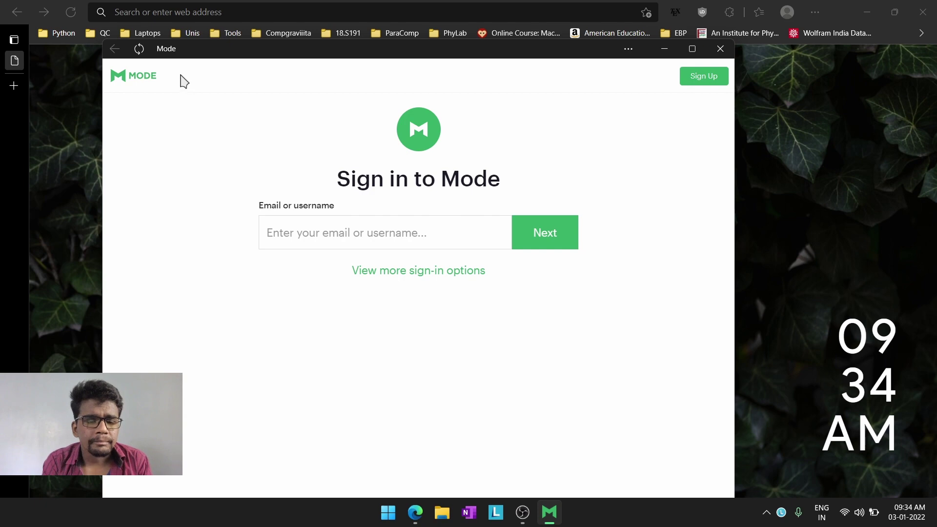
left_click_drag(572, 55, 517, 47)
left_click(578, 42)
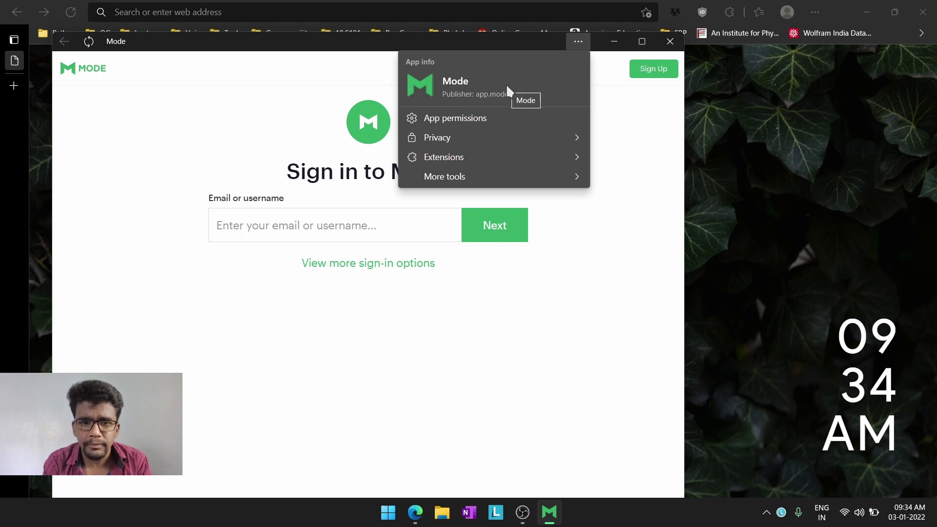
left_click(479, 121)
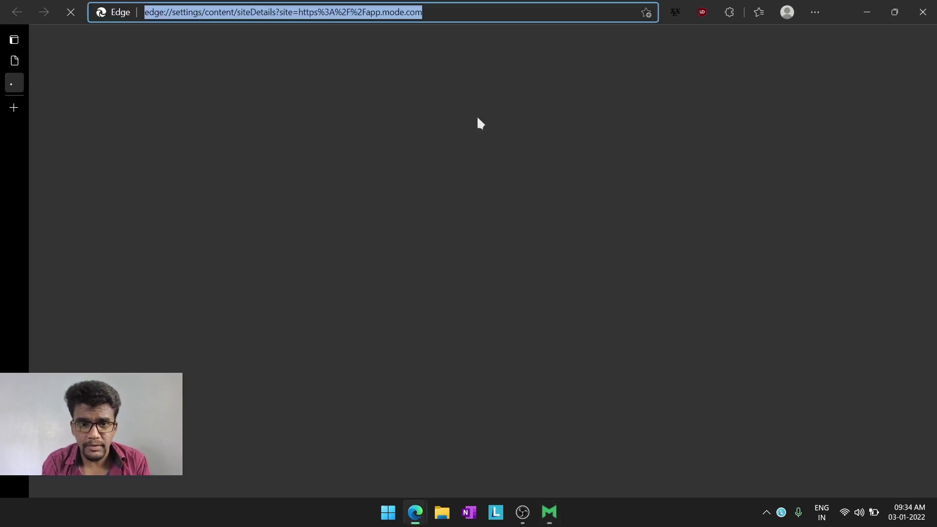
scroll(561, 59, "down", 5)
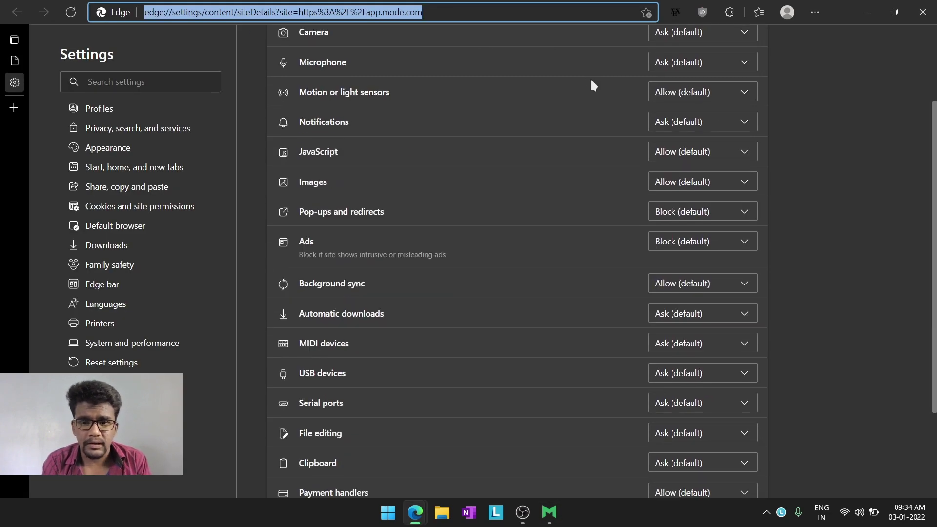
scroll(601, 136, "up", 5)
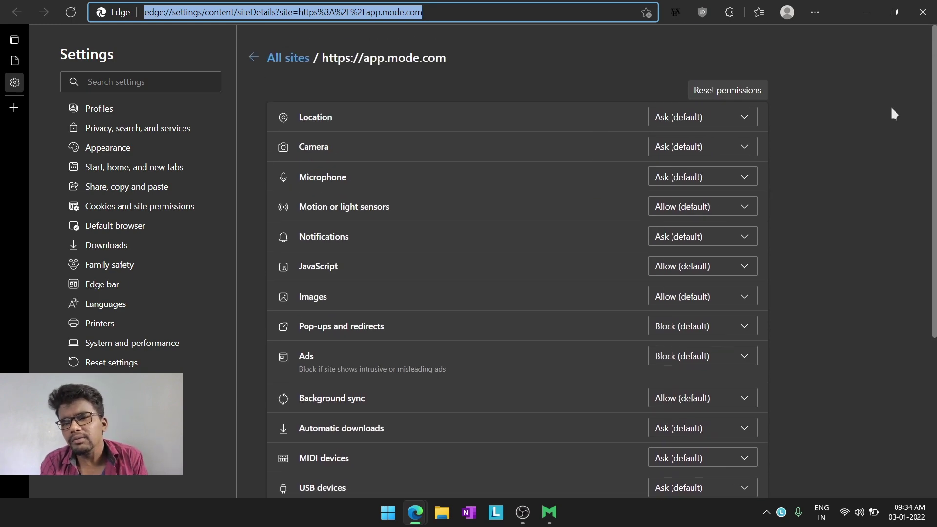
scroll(888, 108, "down", 4)
scroll(887, 102, "up", 4)
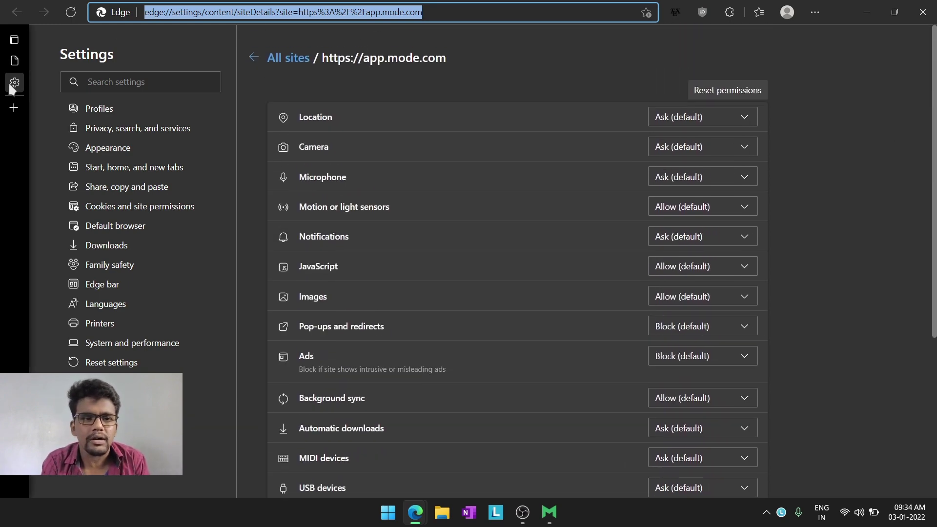
left_click(137, 81)
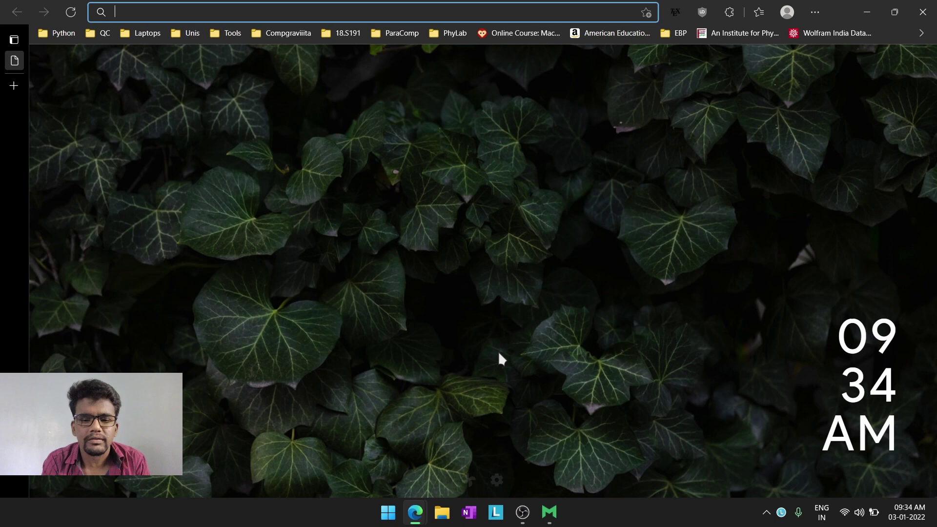
- Return to the Mode app and examine its privacy info, extensions and additional tools
left_click(549, 512)
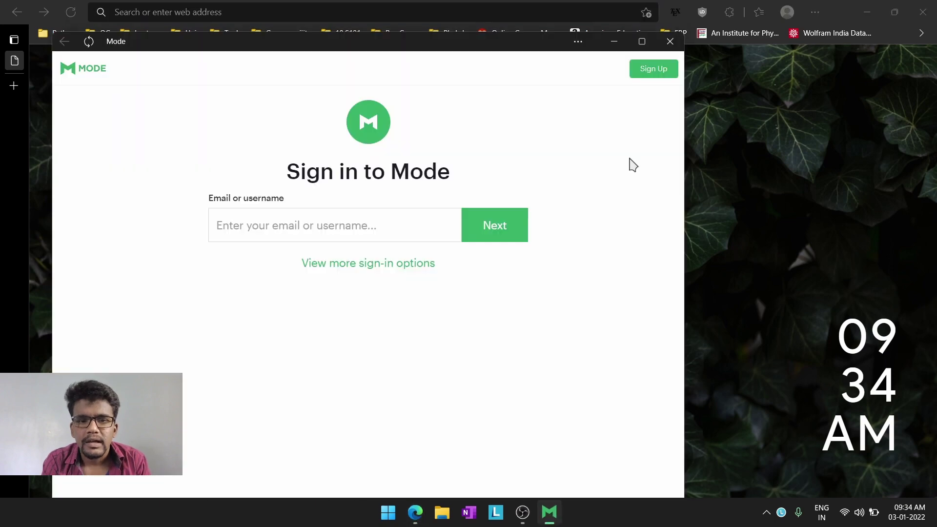
left_click(578, 42)
mouse_move(525, 138)
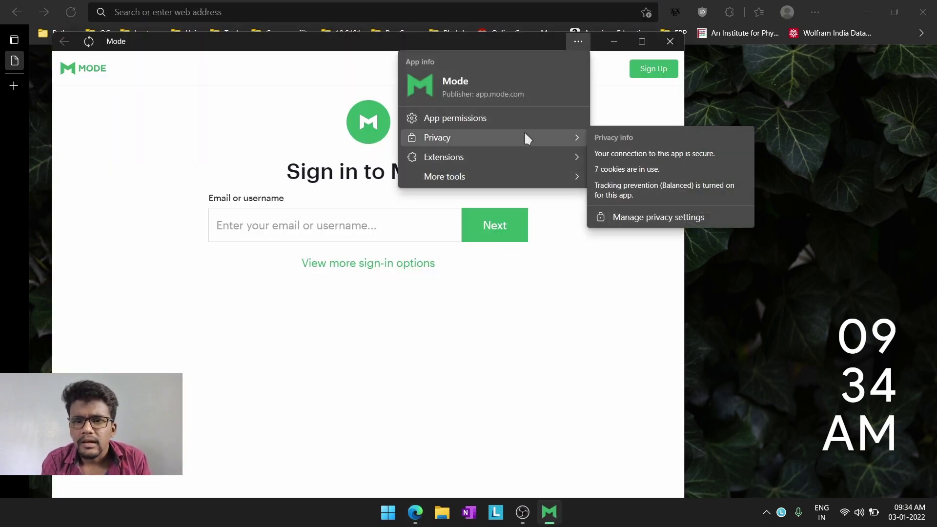
mouse_move(519, 156)
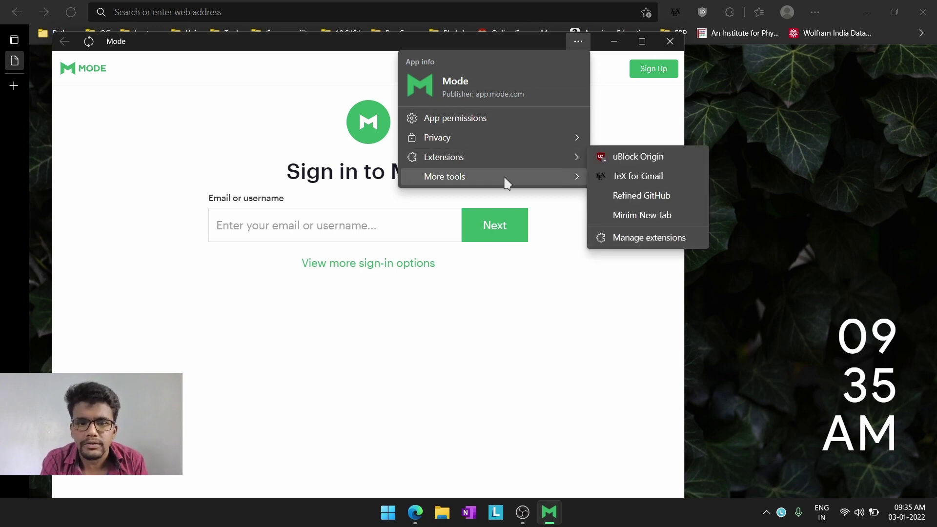
mouse_move(507, 182)
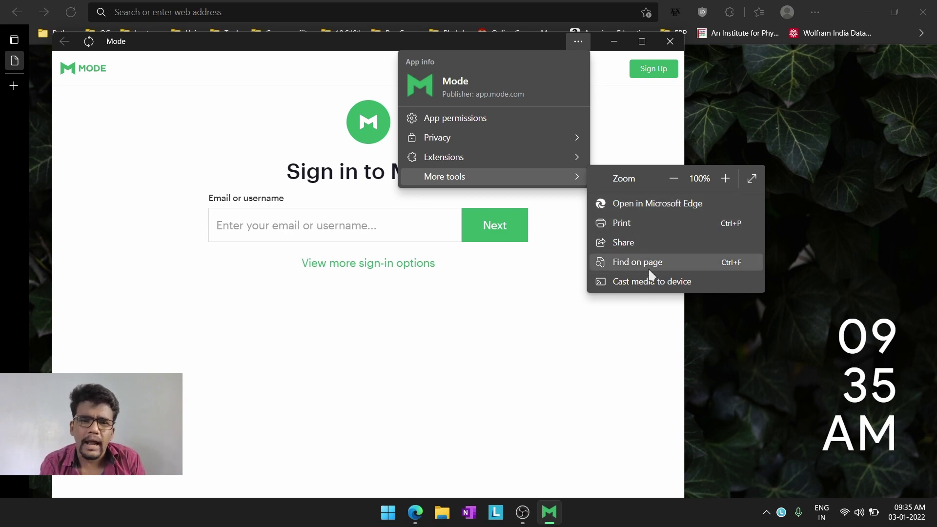
left_click(400, 352)
- Examine the actions available for the page inside the Mode app, and close the app window
right_click(550, 59)
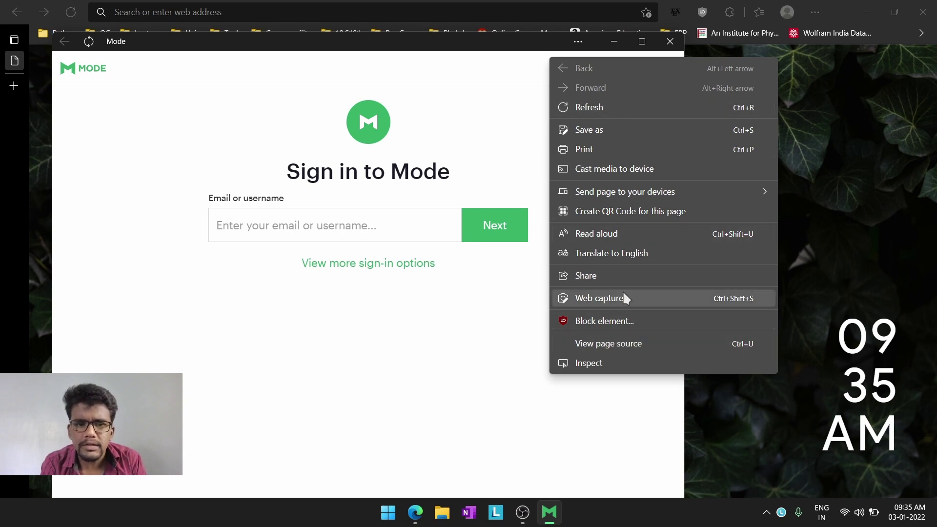
left_click(477, 116)
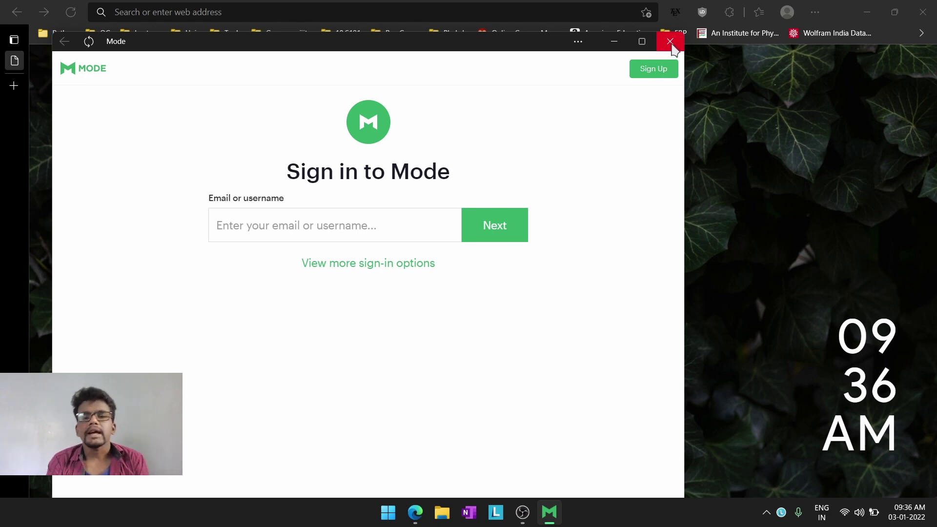
left_click(670, 42)
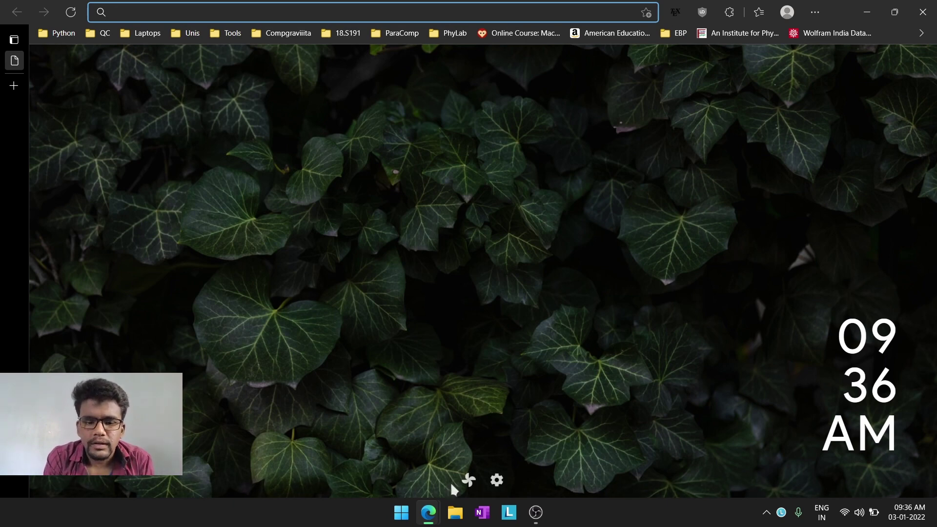
- View the options for the Mode app pinned to Start, launch the app from there and close its window
left_click(401, 512)
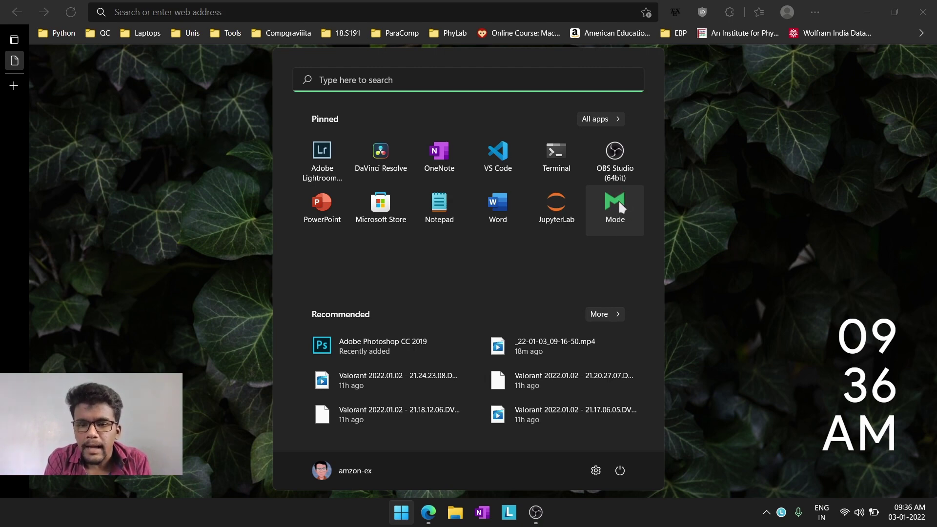
right_click(619, 200)
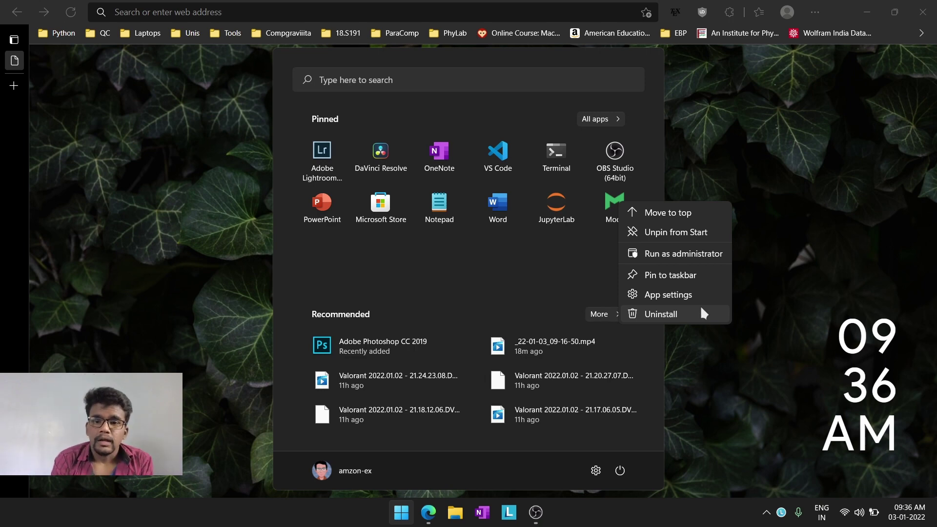
left_click(593, 248)
left_click(619, 209)
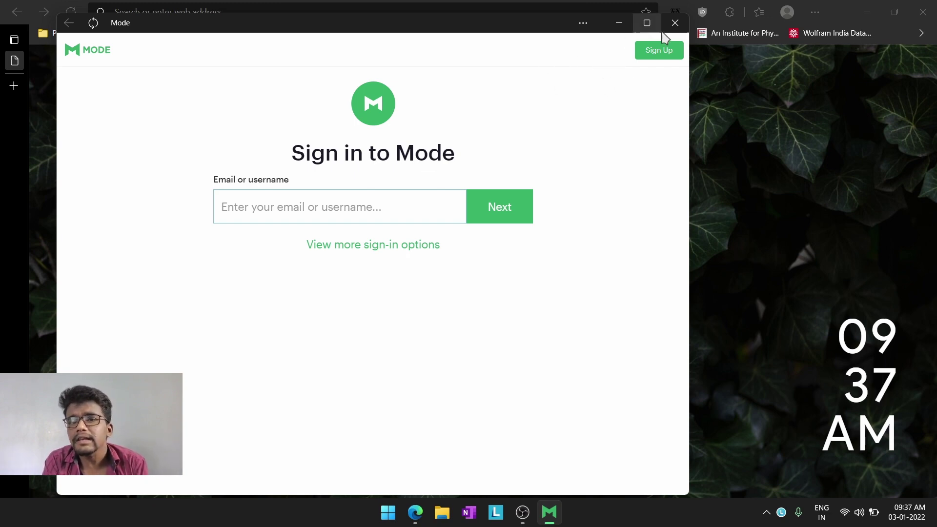
left_click(674, 22)
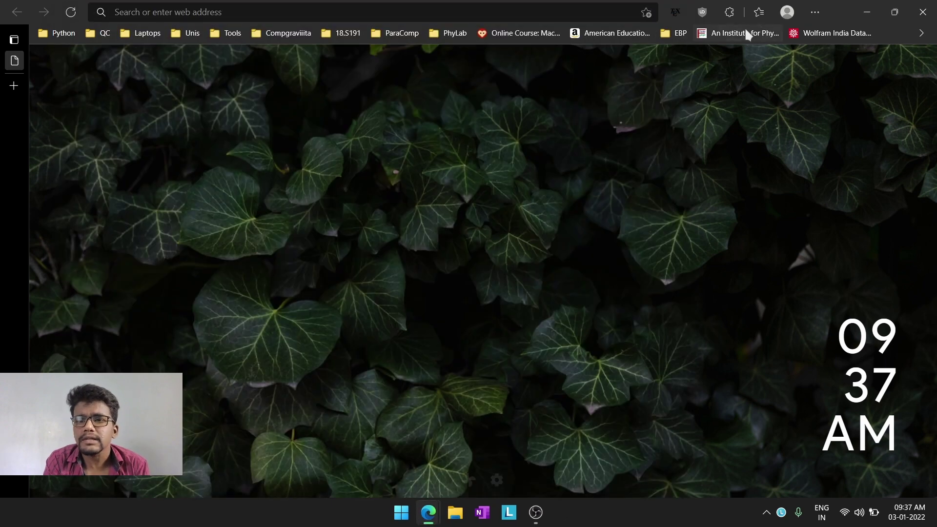
- Open the list of installed apps in Edge and view the options available for the Mode app
left_click(814, 11)
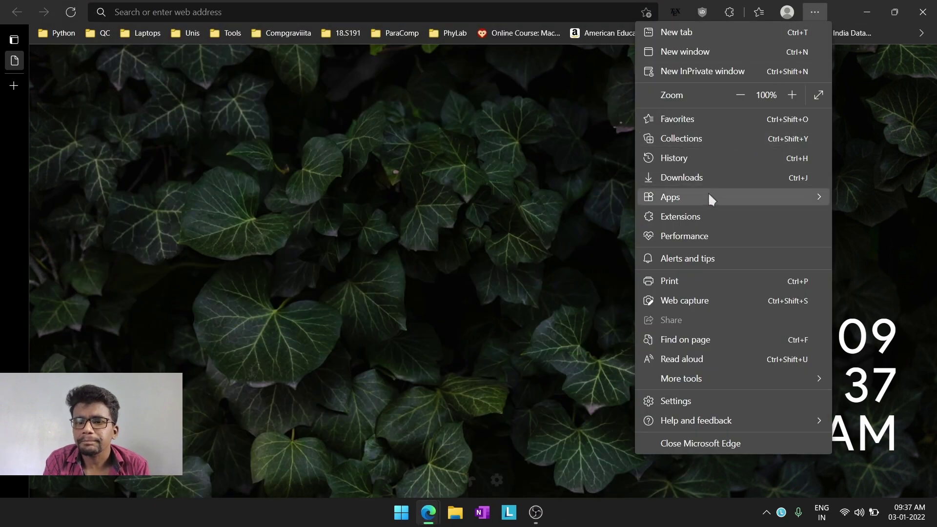
mouse_move(707, 193)
left_click(597, 199)
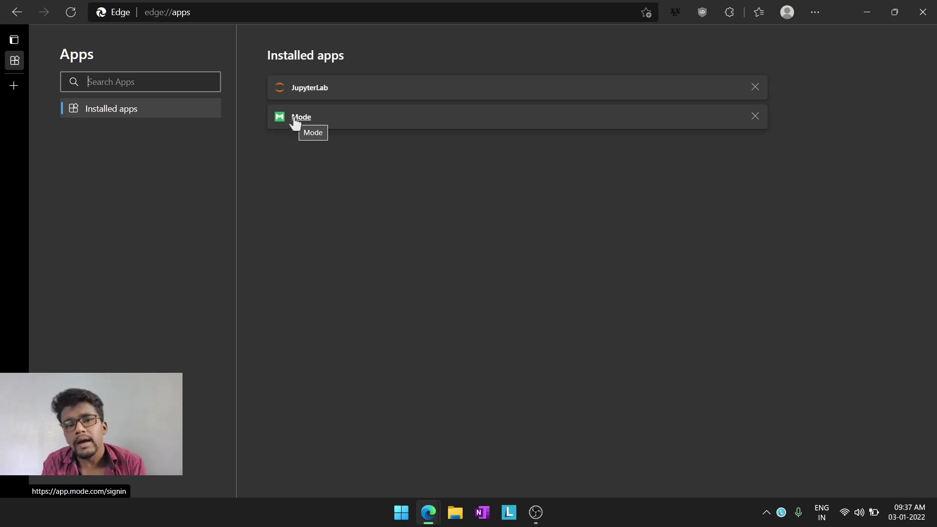
right_click(385, 118)
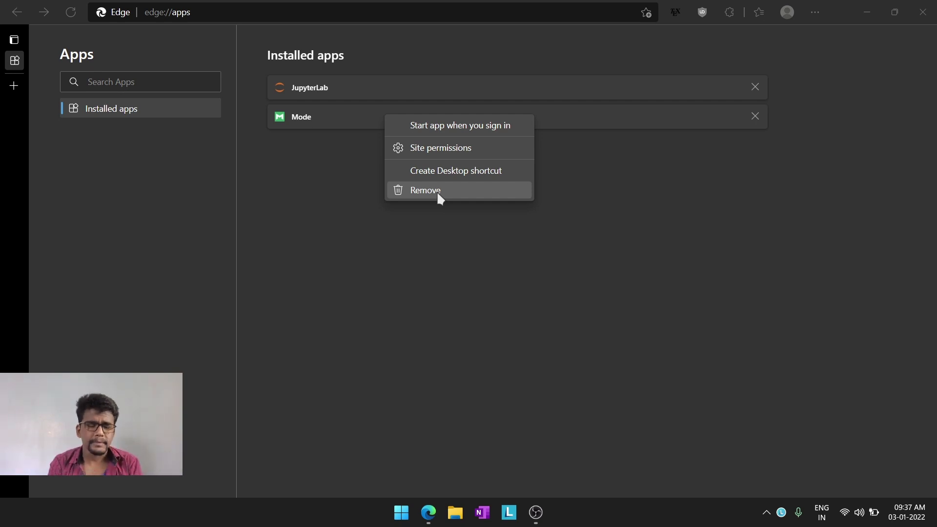
left_click(296, 146)
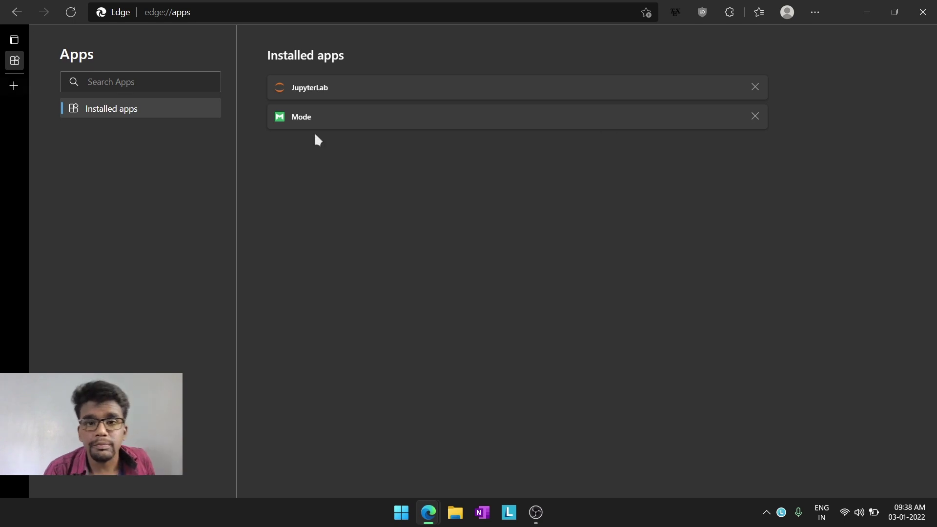
- Launch JupyterLab from the installed apps list, view the apps pinned to Start, and close the JupyterLab window
left_click(317, 88)
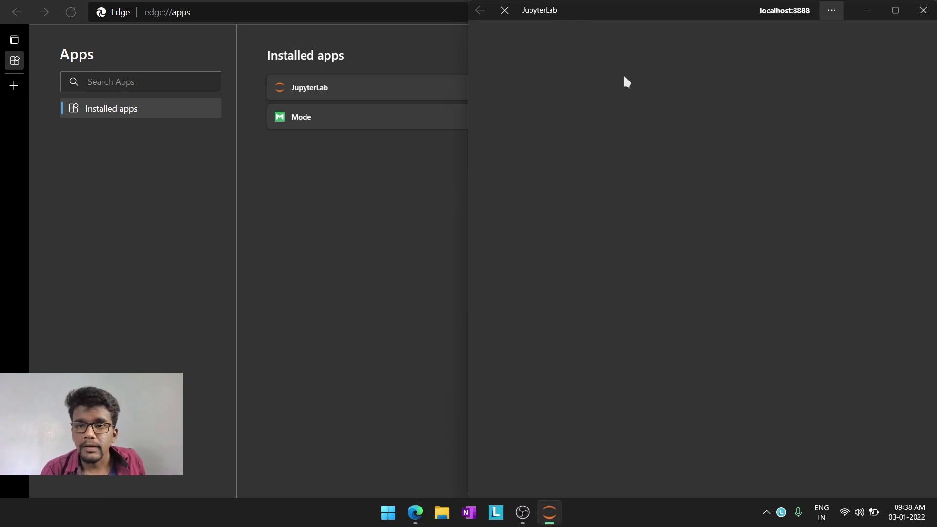
key("F5")
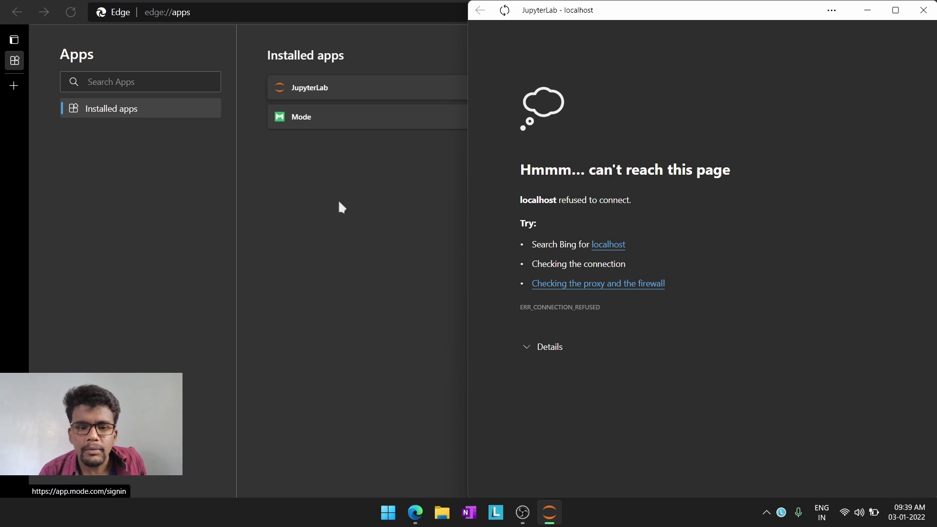
left_click(388, 513)
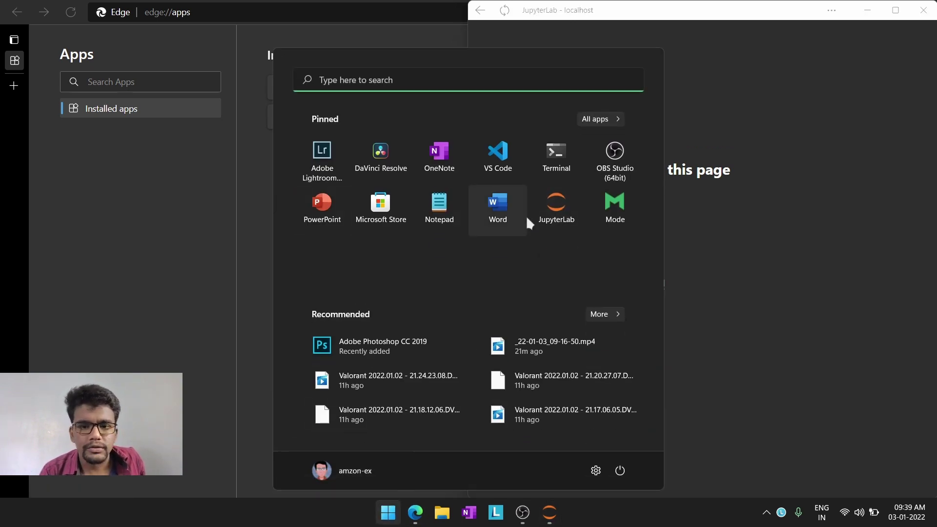
left_click(255, 198)
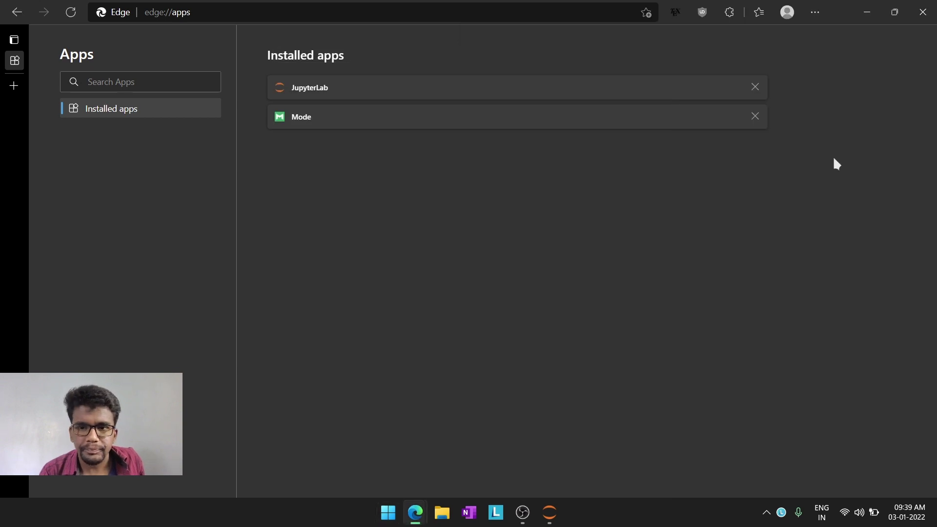
left_click(548, 513)
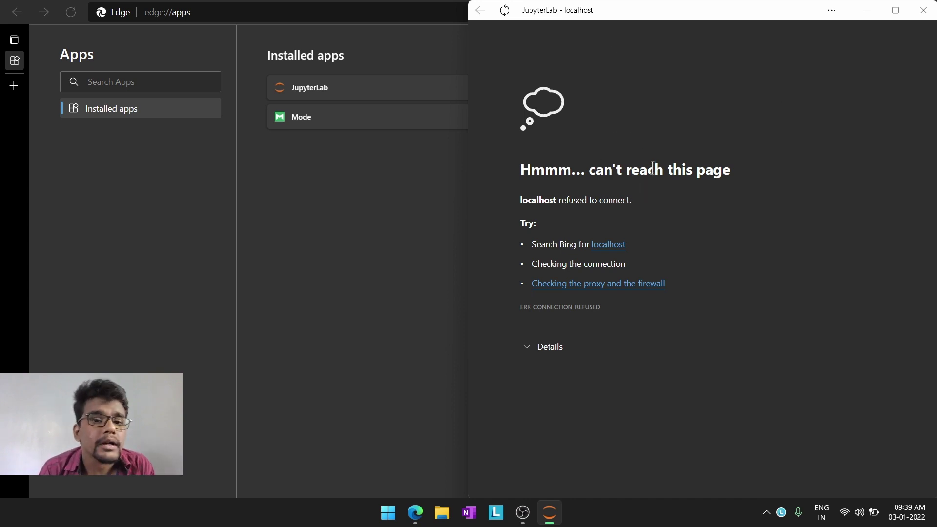
left_click(923, 10)
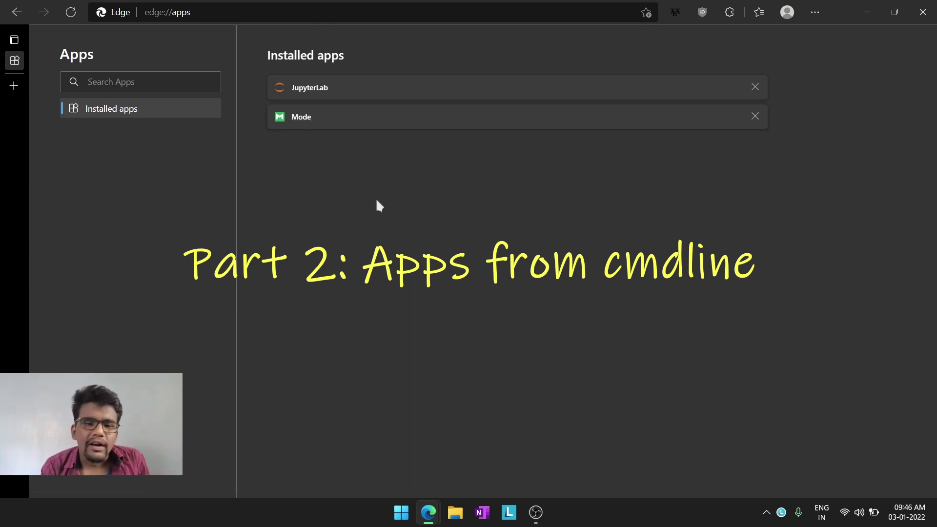
- Create a desktop shortcut for the Mode app and minimize the browser to reach it on the desktop
right_click(358, 118)
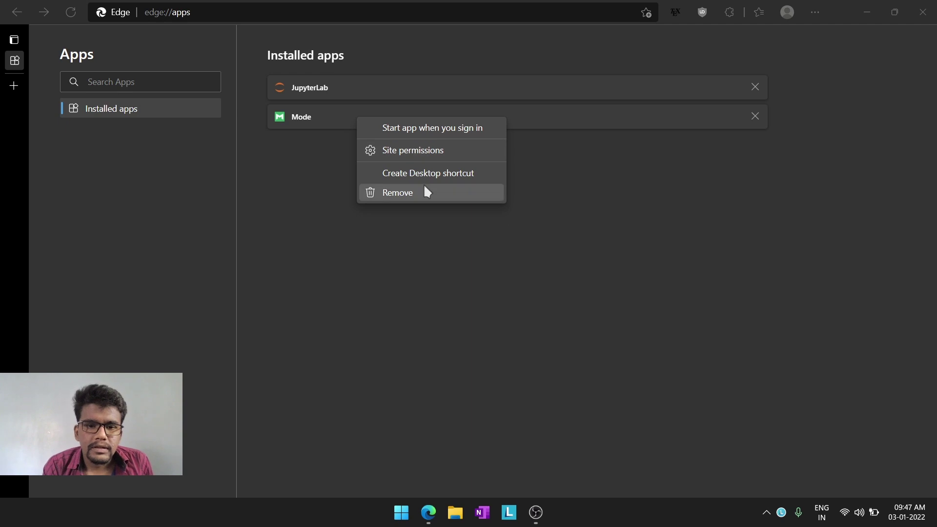
left_click(487, 172)
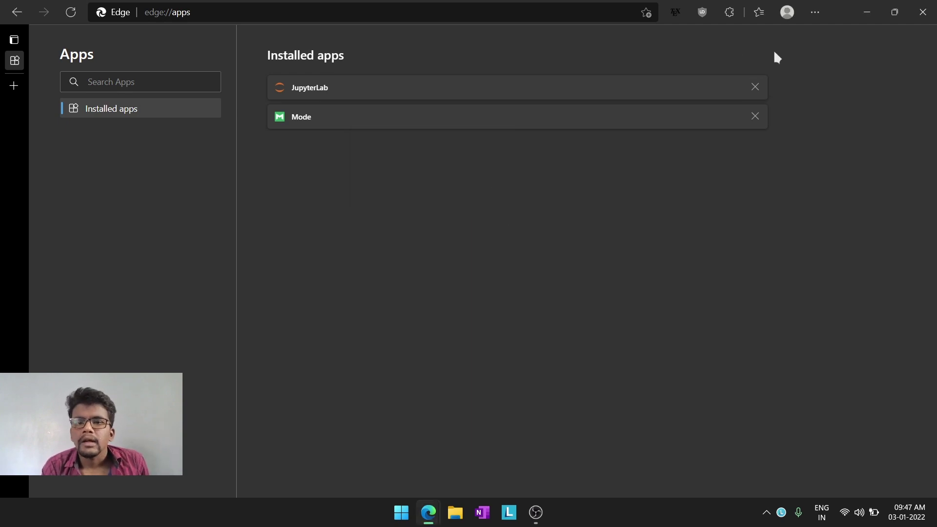
left_click(867, 11)
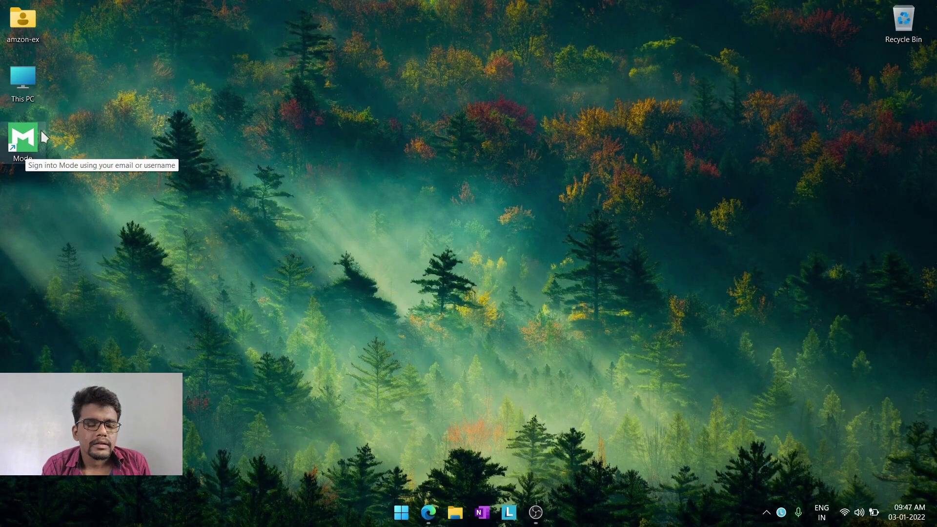
left_click(13, 133)
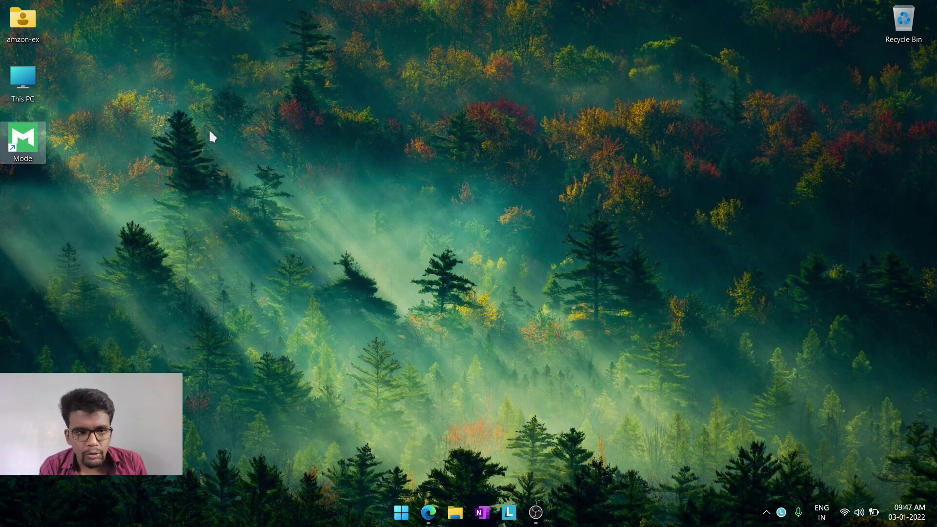
- Open the properties of the Mode desktop shortcut and move the dialog toward the middle of the desktop
right_click(24, 145)
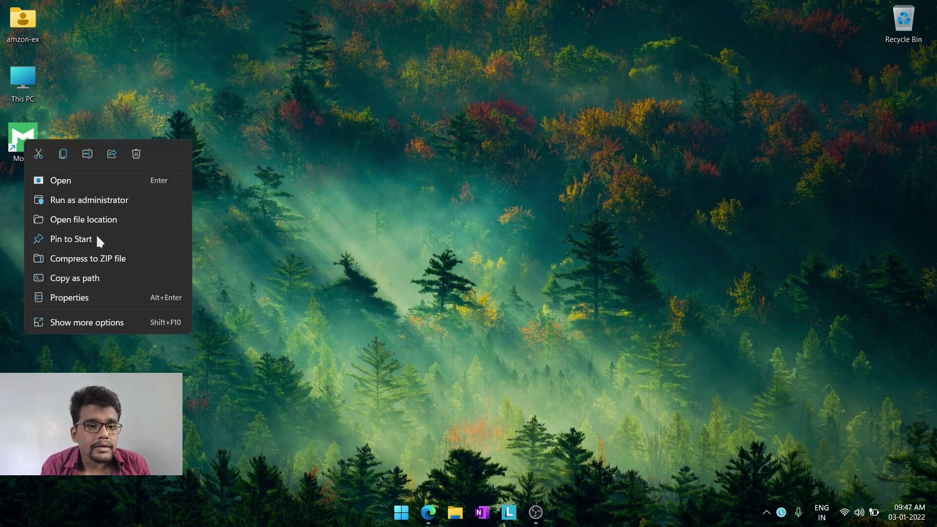
left_click(123, 297)
left_click_drag(187, 158, 410, 76)
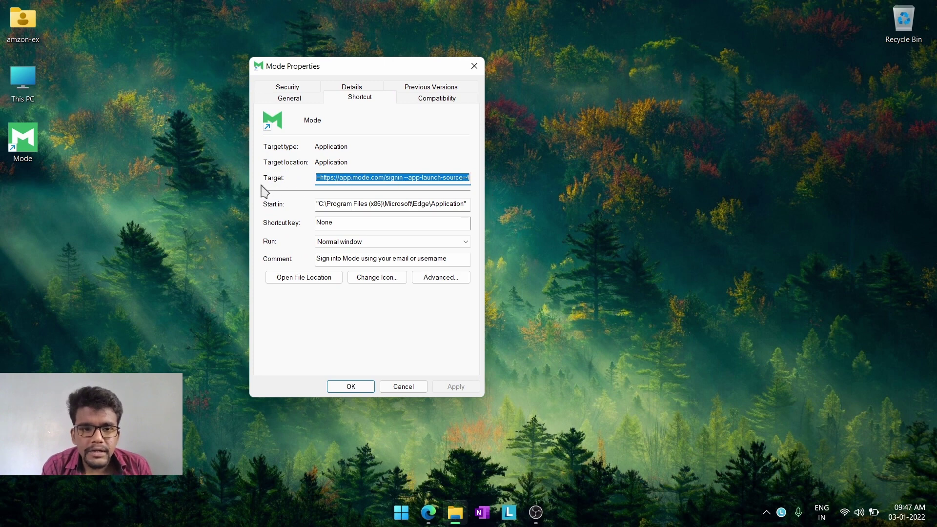
- Copy the complete --app-id argument from the Mode shortcut's target and close the properties dialog
left_click(349, 177)
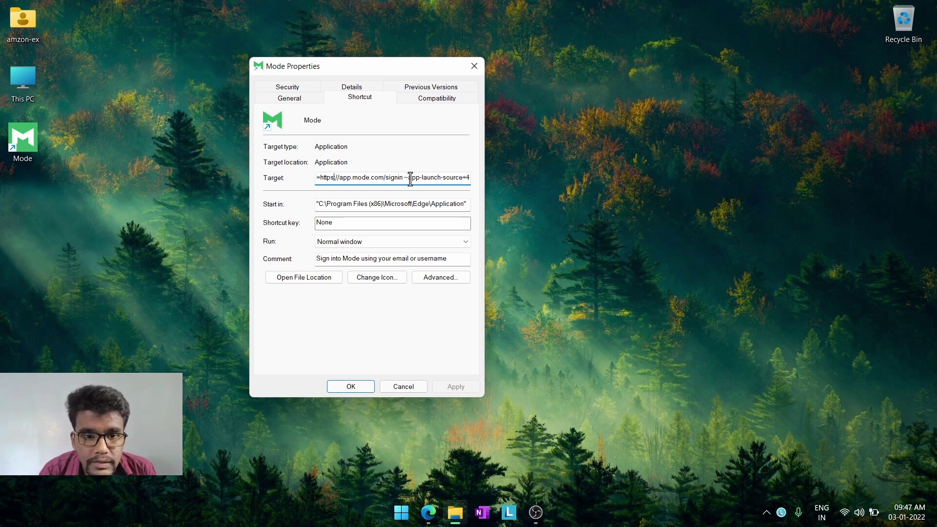
key("Left")
key("Left")
key("Left")
key("Left")
key("Left")
key("Left")
key("Left")
key("Left")
key("Left")
key("Left")
key("Left")
key("Left")
key("Left")
key("Left")
key("Left")
key("Left")
key("Left")
key("Left")
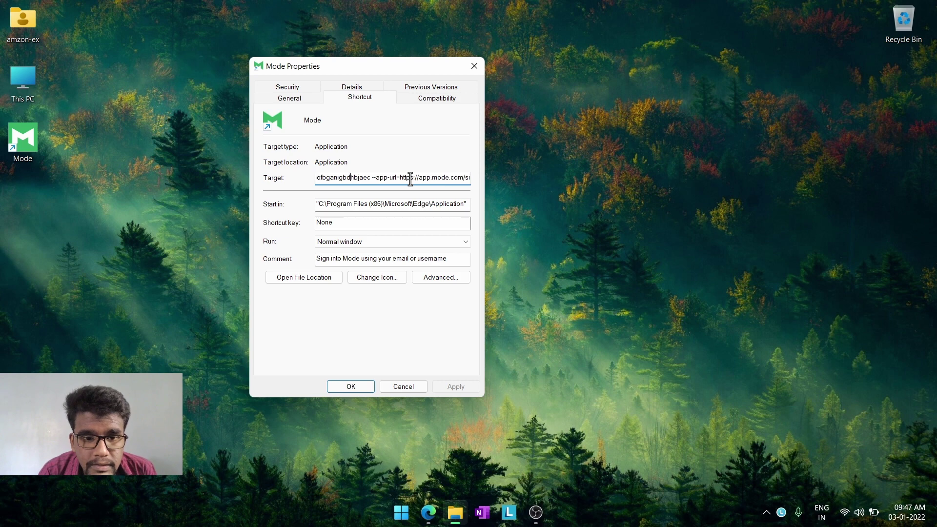
key("Left")
key("Left")
key("Left")
key("Left")
key("Left")
key("Left")
key("Left")
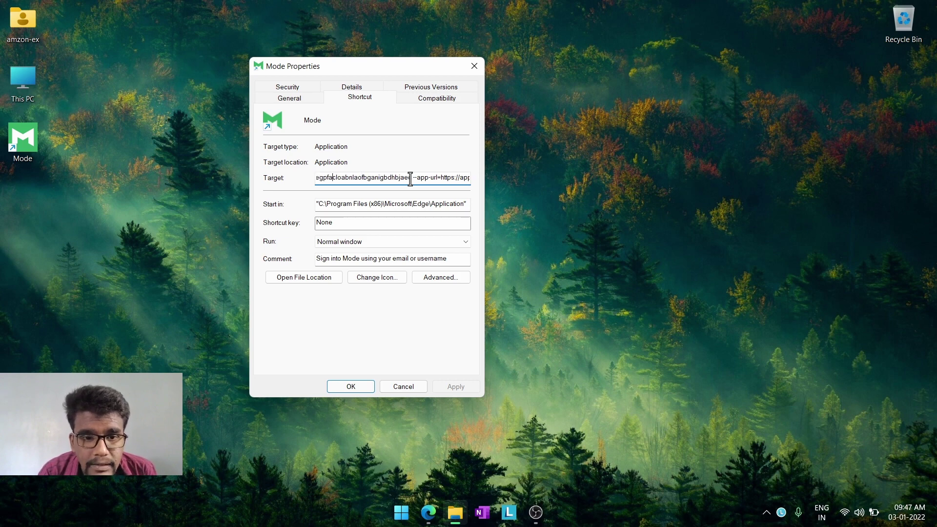
key("Left")
key("Left")
key("Left")
key("Left")
key("Left")
key("Left")
key("Left")
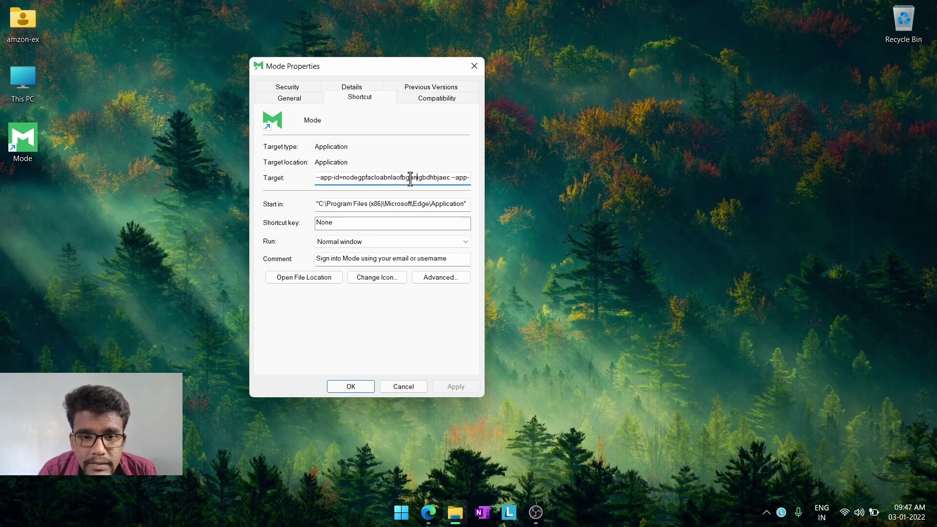
key("shift+Left")
key("shift+Left")
key("shift+Left")
key("shift+Left")
key("shift+Left")
key("shift+Left")
key("shift+Left")
key("shift+Left")
key("shift+Left")
key("shift+Left")
key("shift+Left")
key("shift+Left")
key("shift+Left")
key("shift+Left")
key("shift+Left")
key("shift+Left")
key("shift+Left")
key("shift+Left")
key("shift+Left")
key("shift+Left")
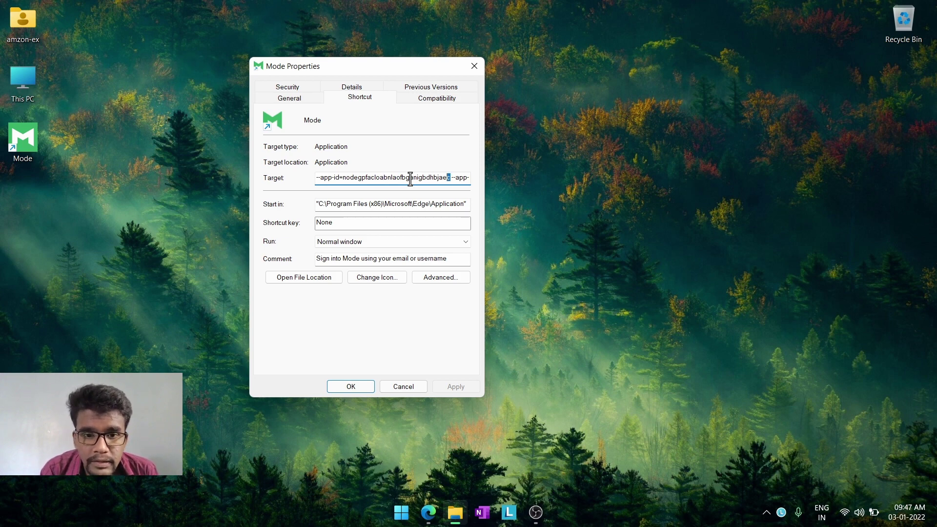
key("shift+Left")
key("shift+Left")
key("shift+Left")
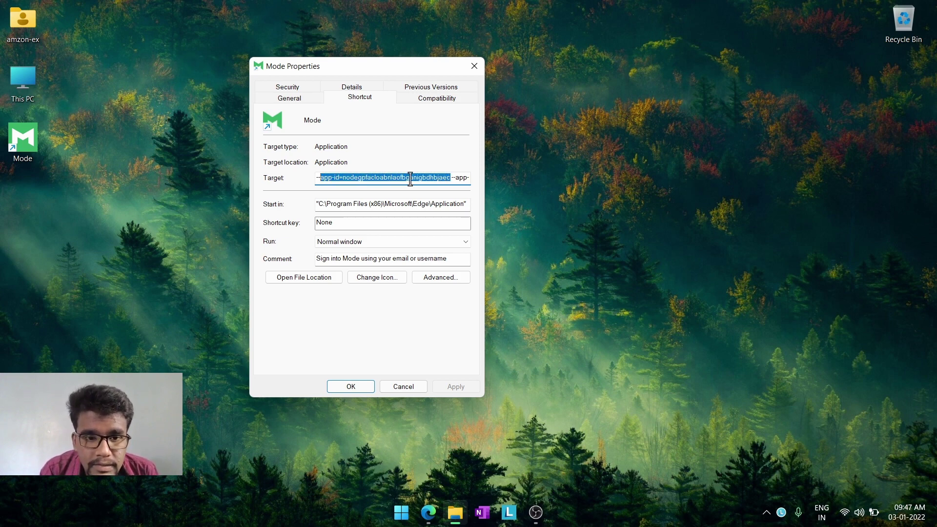
key("ctrl+c")
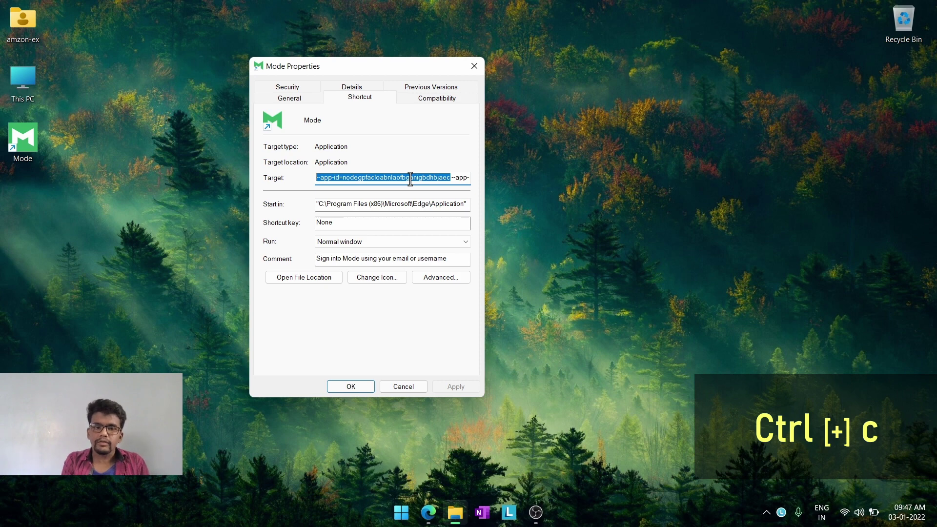
left_click(351, 386)
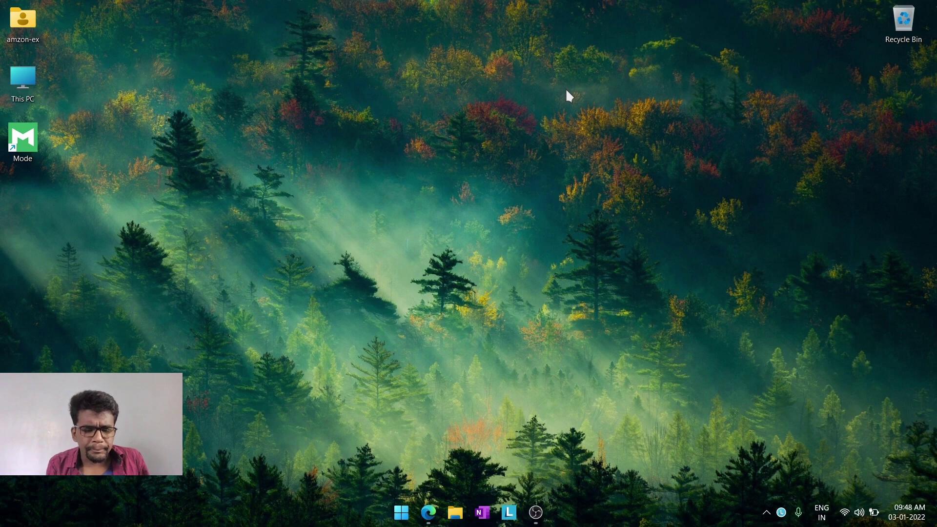
key("super+x")
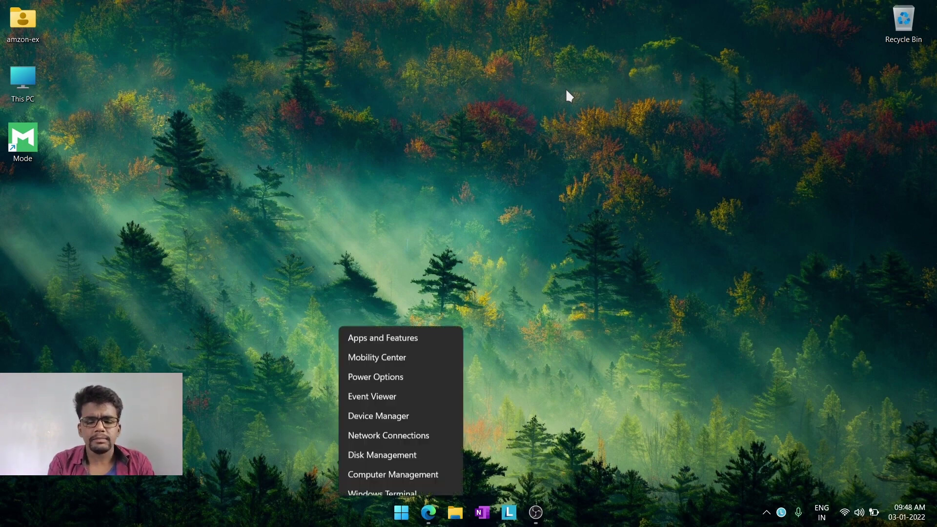
key("n")
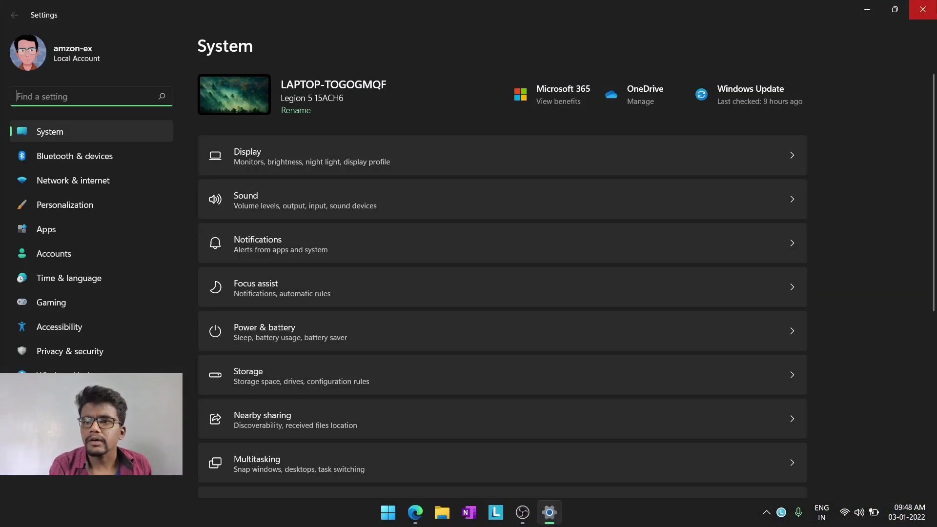
left_click(922, 9)
- Open Windows Terminal and add a Windows PowerShell tab
key("super+x")
key("i")
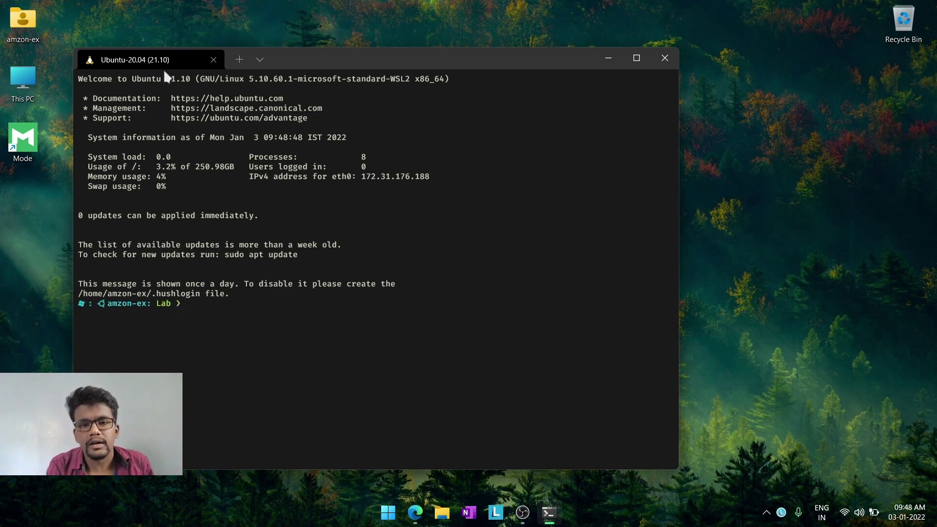
left_click(258, 60)
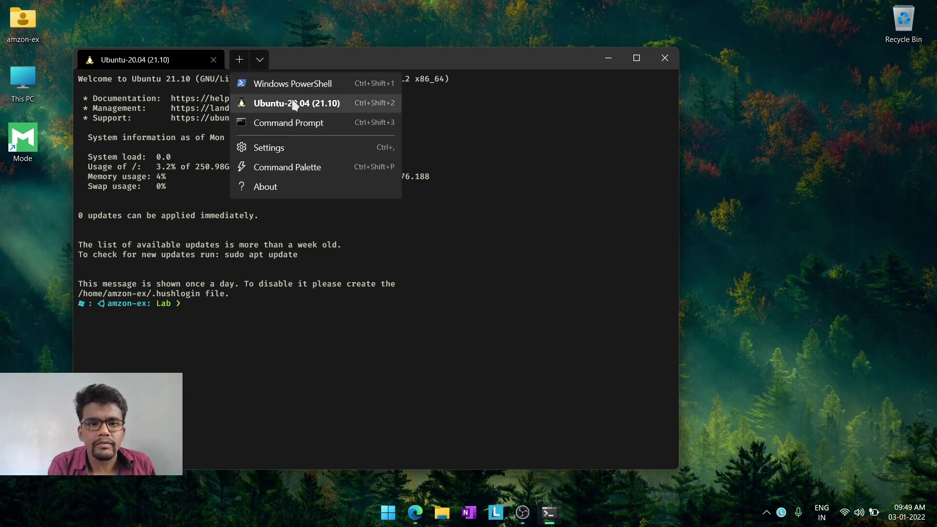
left_click(295, 83)
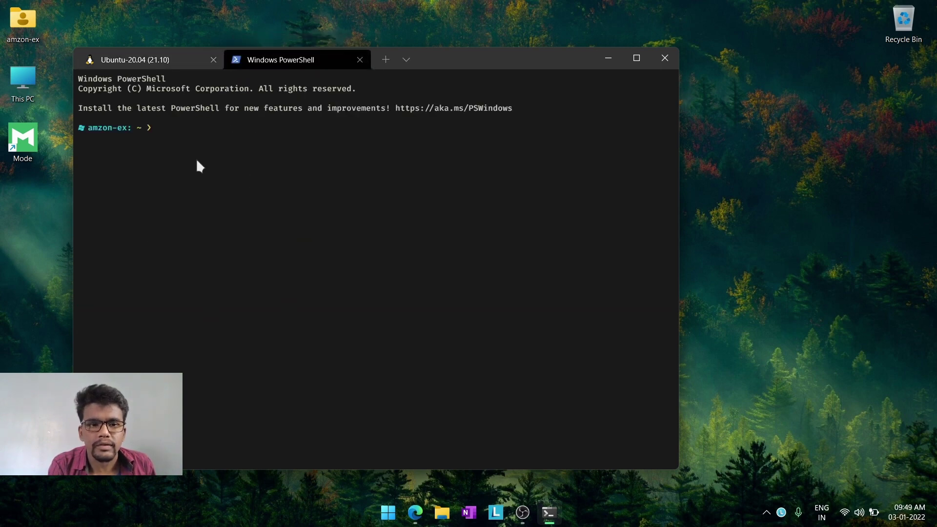
- Close the terminal window together with all its tabs
left_click(663, 59)
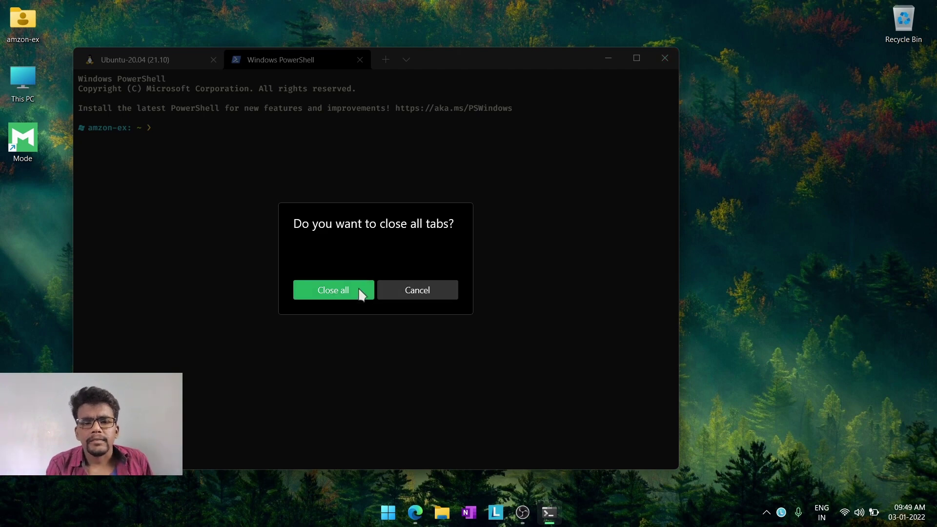
left_click(430, 290)
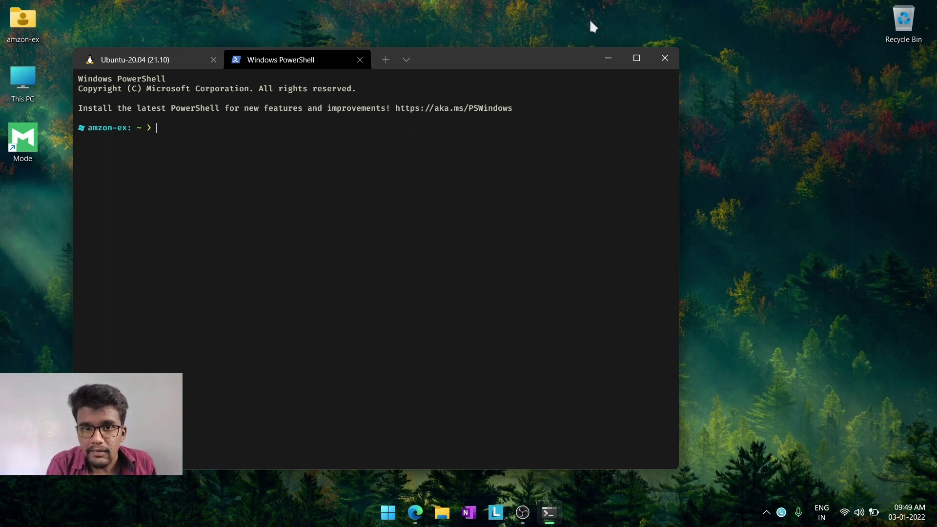
left_click(662, 62)
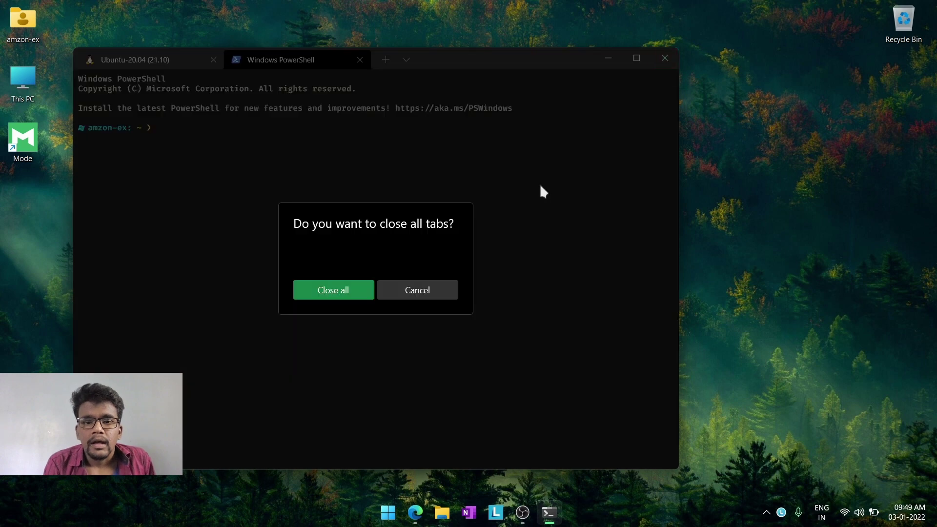
left_click(347, 292)
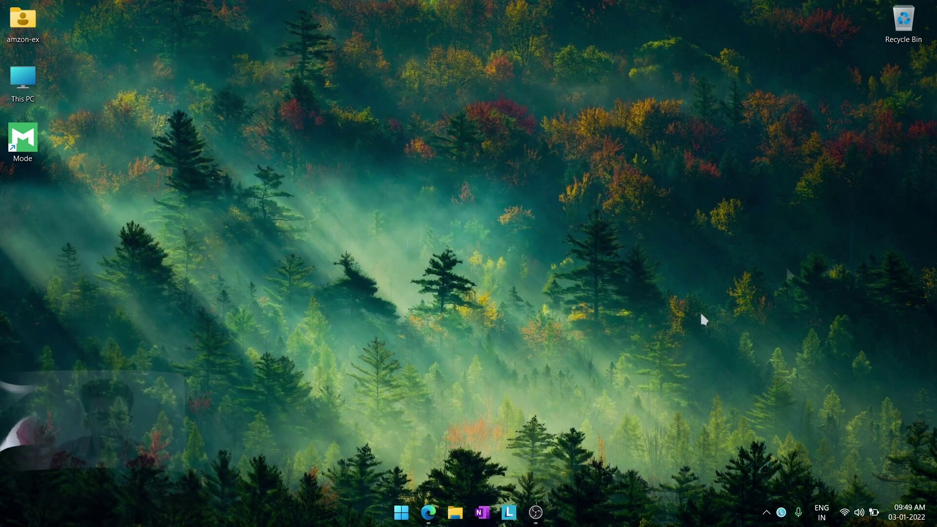
- Launch powershell through the Run dialog, move its window up the desktop, and close it
key("super+r")
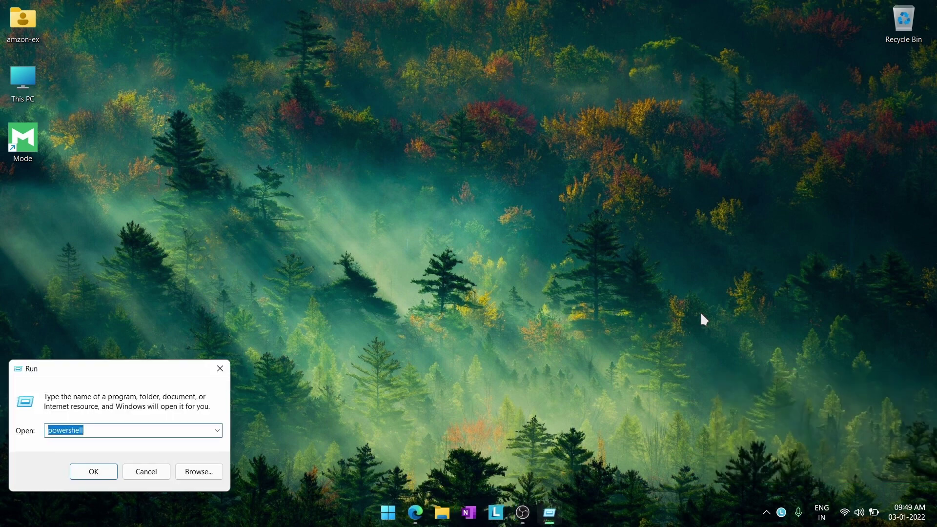
left_click_drag(132, 369, 136, 339)
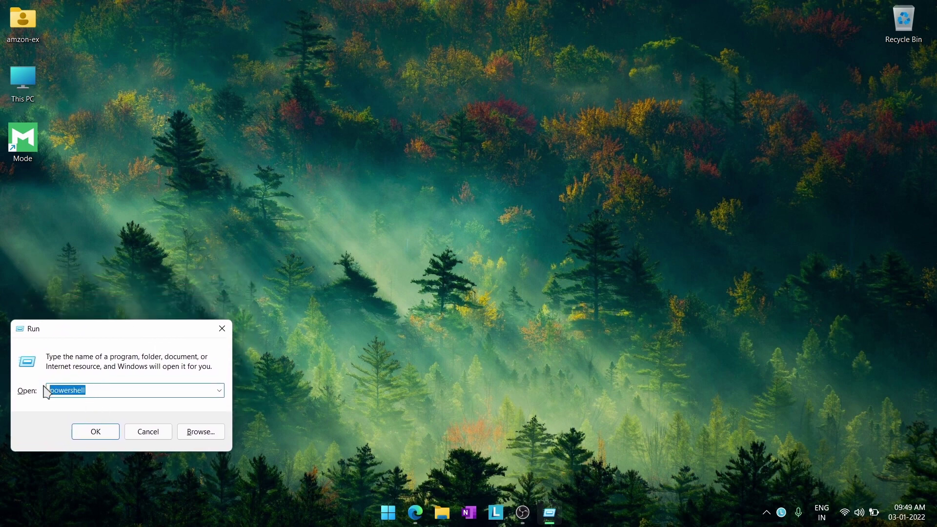
type("powershell")
left_click(97, 435)
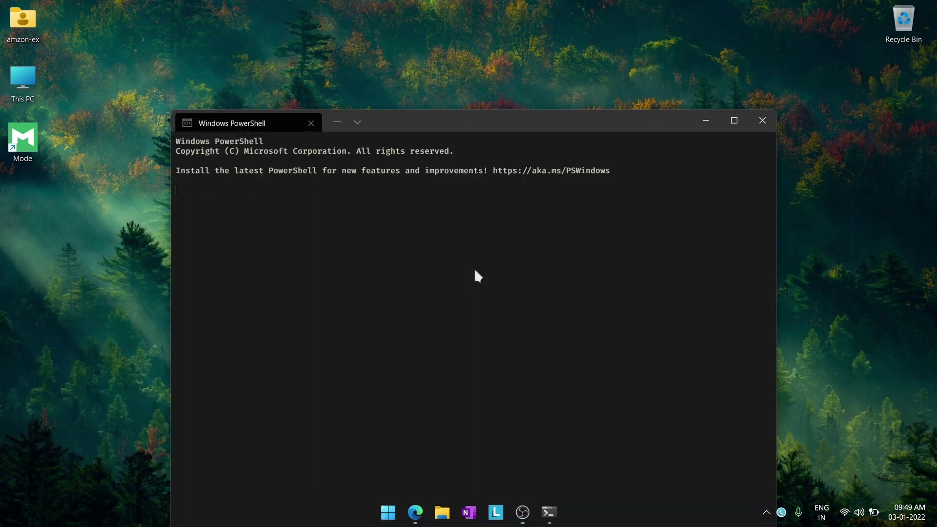
left_click_drag(513, 118, 517, 45)
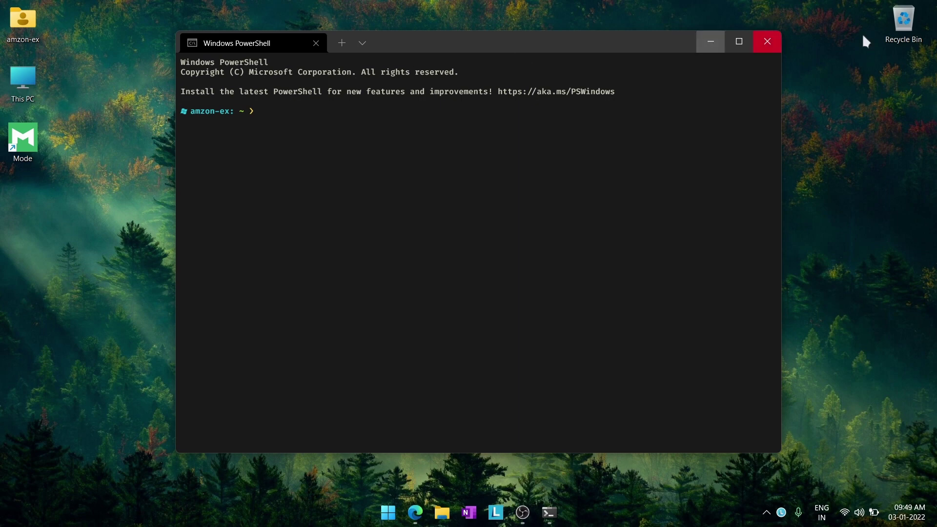
left_click(764, 42)
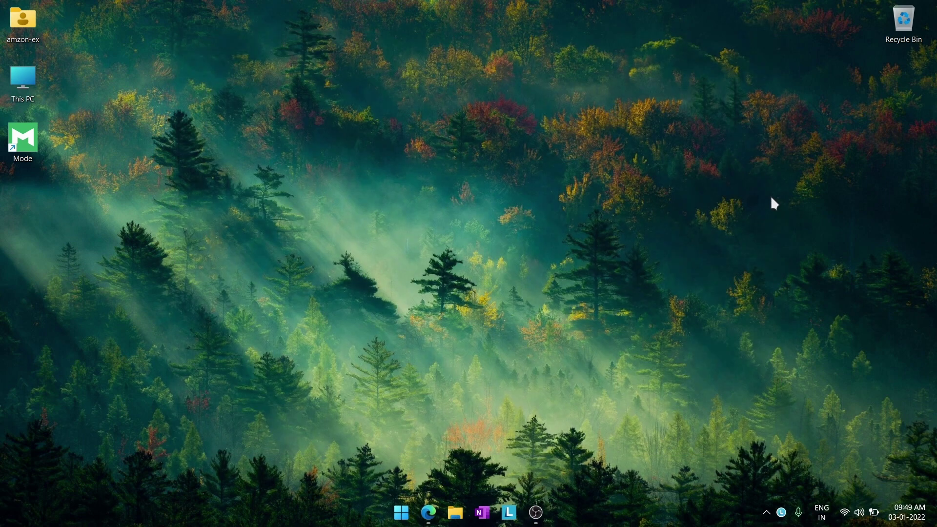
- Launch Windows PowerShell from the quick launcher by searching for "powershe", and move its window slightly lower on the desktop
key("alt+space")
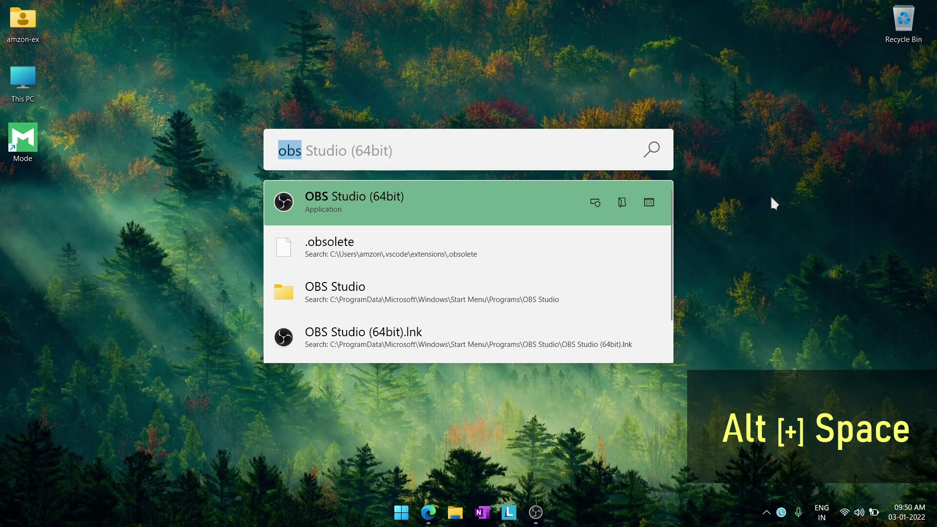
type("powershe")
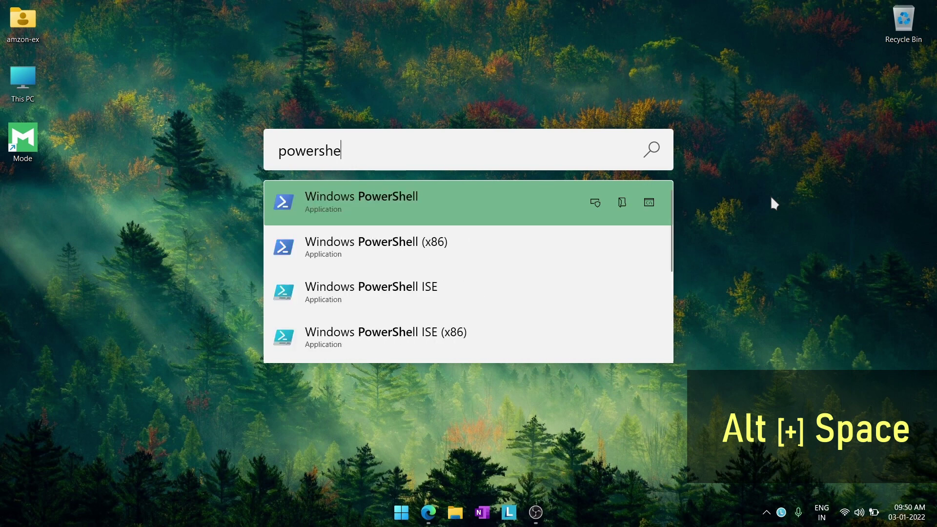
left_click(412, 204)
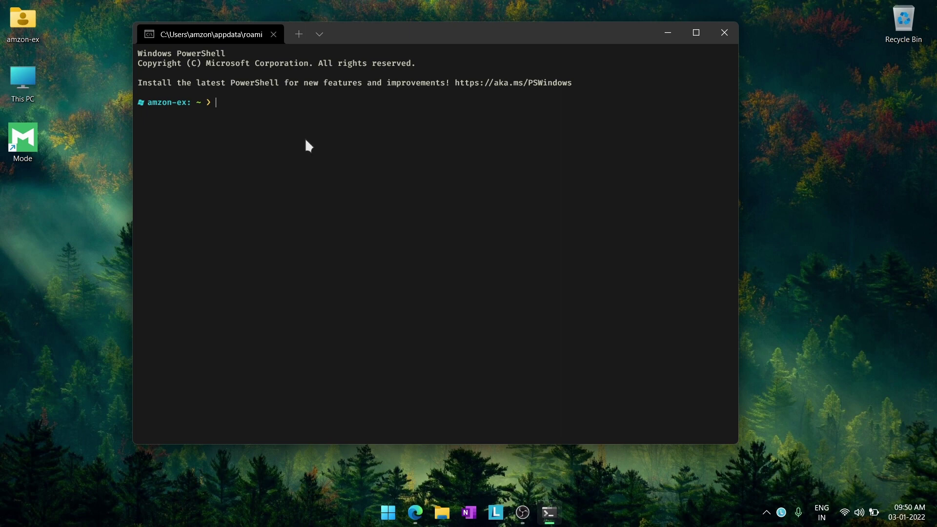
left_click_drag(400, 39, 418, 59)
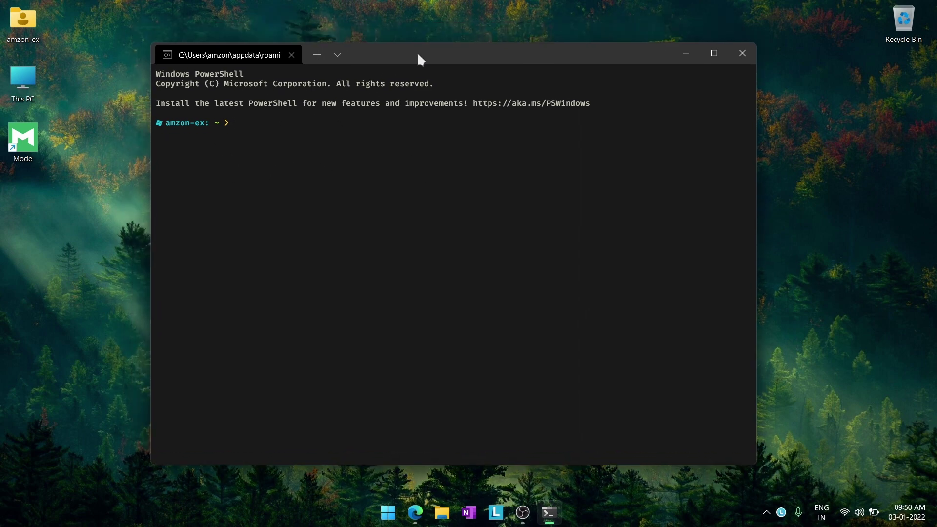
- Run start msedge with the copied --app-id argument in PowerShell to launch Mode, and close the Mode window
type("start msedge")
key("ctrl+v")
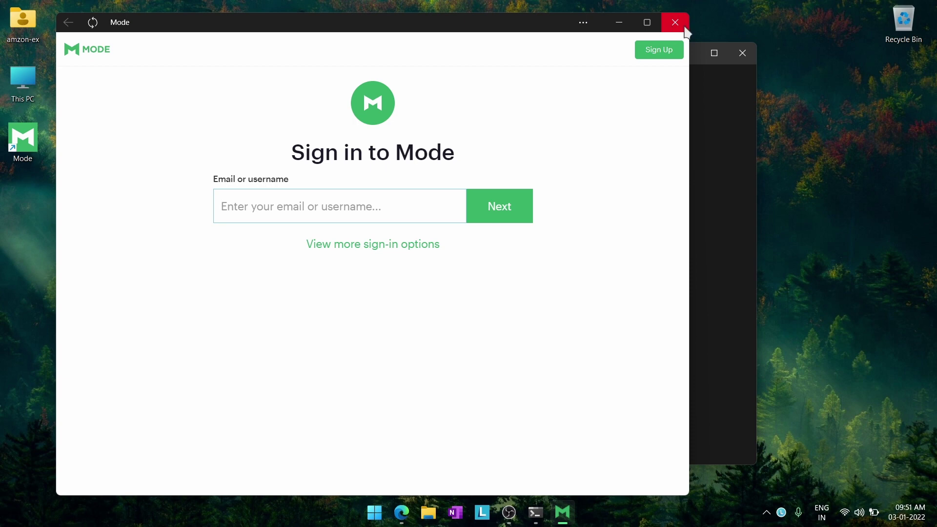
left_click(675, 29)
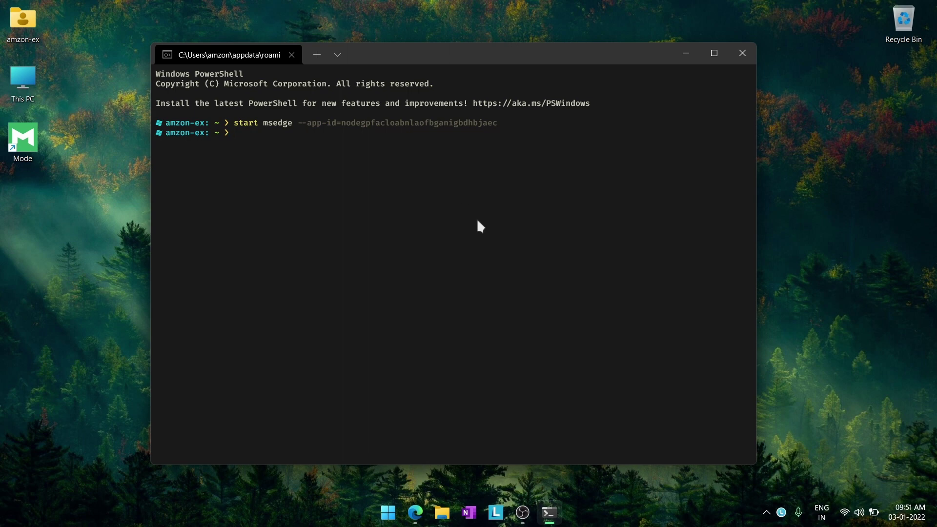
- Write start chrome --app-id=nodegpfacloabnlaofbganigbdhbjaec at the prompt without running it, and erase the app ID and browser name
type("start chrome")
type("--app-id=nodegpfacloabnlaofbganigbdhbjaec")
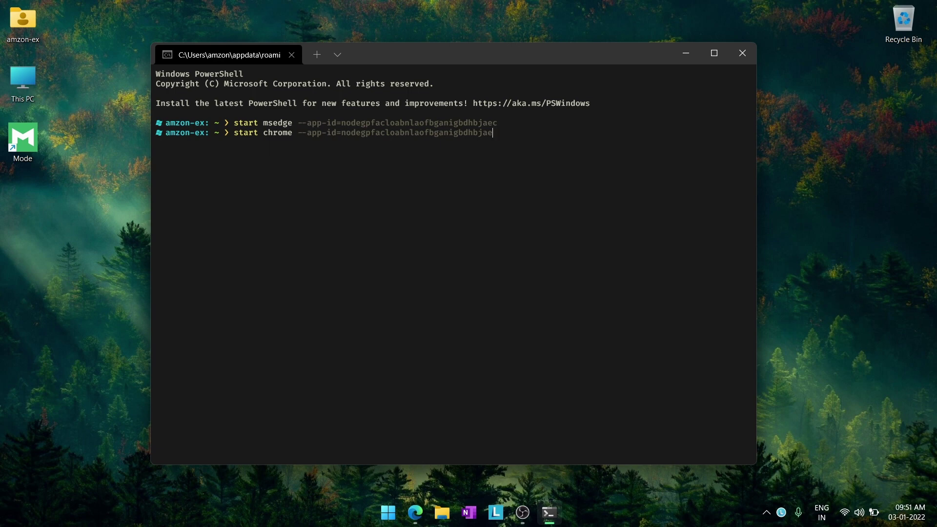
key("BackSpace")
key("BackSpace")
key("BackSpace")
key("BackSpace")
key("BackSpace")
key("BackSpace")
key("BackSpace")
key("BackSpace")
key("BackSpace")
key("BackSpace")
key("BackSpace")
key("BackSpace")
key("BackSpace")
key("BackSpace")
key("BackSpace")
key("BackSpace")
key("BackSpace")
key("BackSpace")
key("BackSpace")
key("BackSpace")
key("BackSpace")
key("BackSpace")
key("BackSpace")
key("BackSpace")
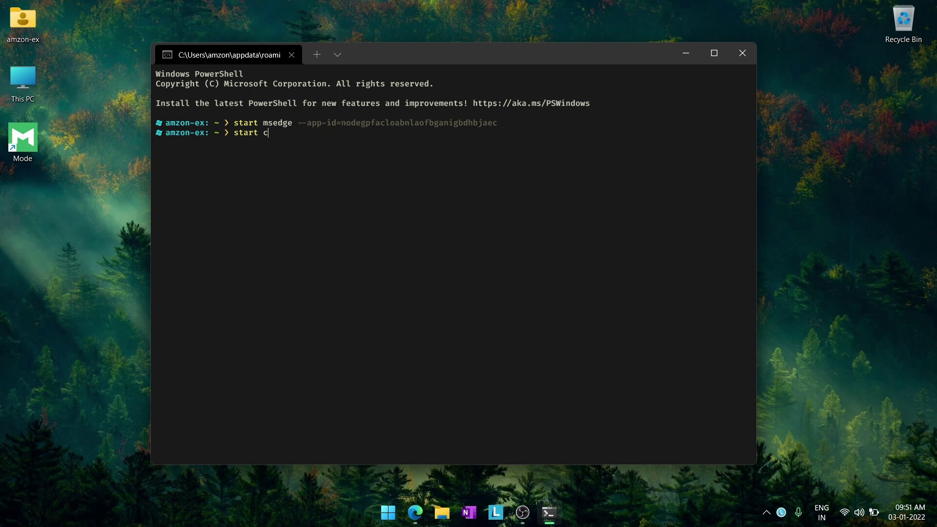
- Write start brave --app-id=nodegpfacloabnlaofbganigbdhbjaec at the prompt without running it, and clear the whole command line
type("brave")
type("--app-id=nodegpfacloabnlaofbganigbdhbjaec")
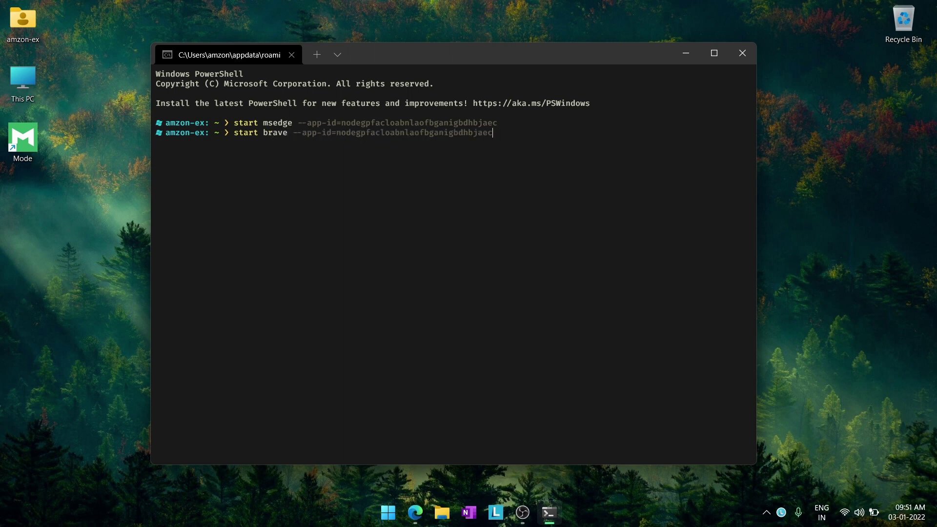
key("BackSpace")
key("BackSpace")
key("BackSpace")
key("BackSpace")
key("BackSpace")
key("BackSpace")
key("BackSpace")
key("BackSpace")
key("BackSpace")
key("BackSpace")
key("BackSpace")
key("BackSpace")
key("BackSpace")
key("BackSpace")
key("BackSpace")
key("BackSpace")
key("BackSpace")
key("BackSpace")
key("BackSpace")
key("BackSpace")
key("BackSpace")
key("BackSpace")
key("BackSpace")
key("BackSpace")
key("BackSpace")
key("BackSpace")
key("BackSpace")
key("BackSpace")
key("BackSpace")
key("BackSpace")
key("BackSpace")
key("BackSpace")
key("BackSpace")
key("BackSpace")
key("BackSpace")
key("BackSpace")
key("BackSpace")
key("BackSpace")
key("BackSpace")
key("BackSpace")
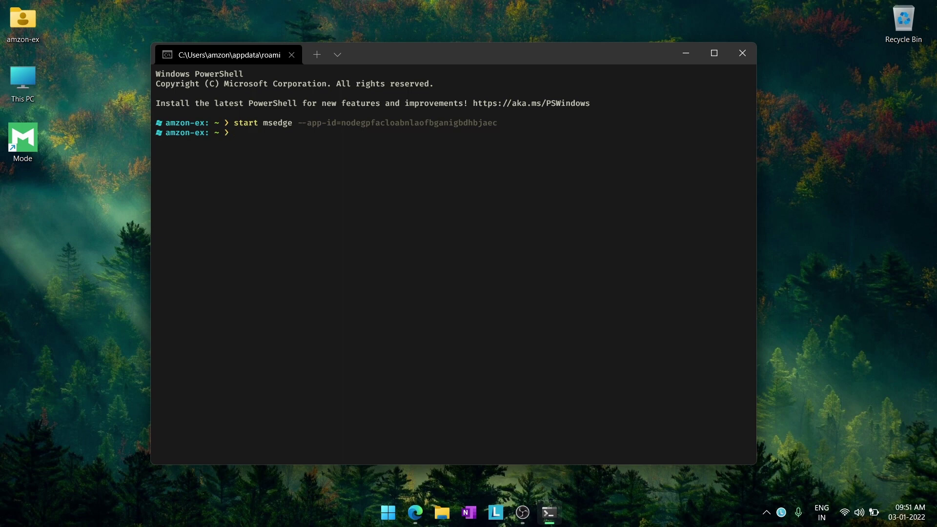
type("C")
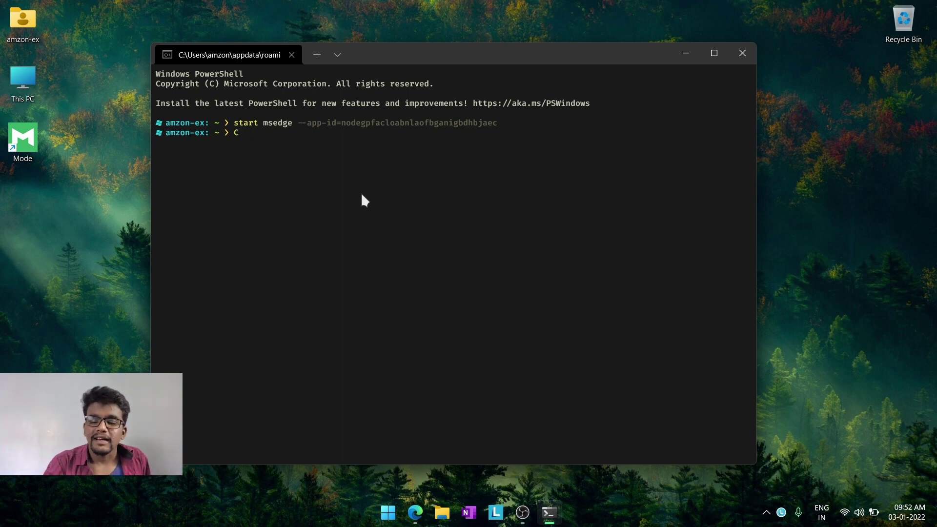
key("BackSpace")
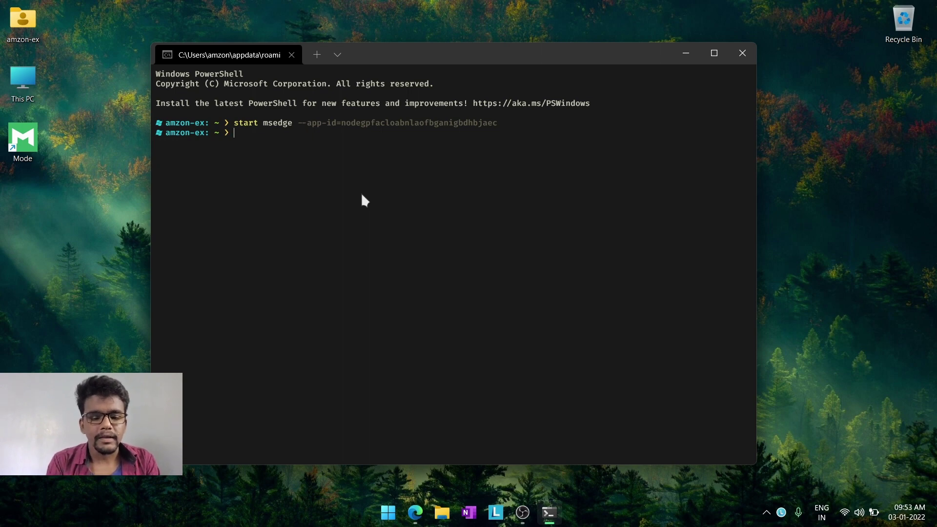
- Try to launch GitHub as an app with start msedge --app=github.com, and close the opened Edge window
type("start msed")
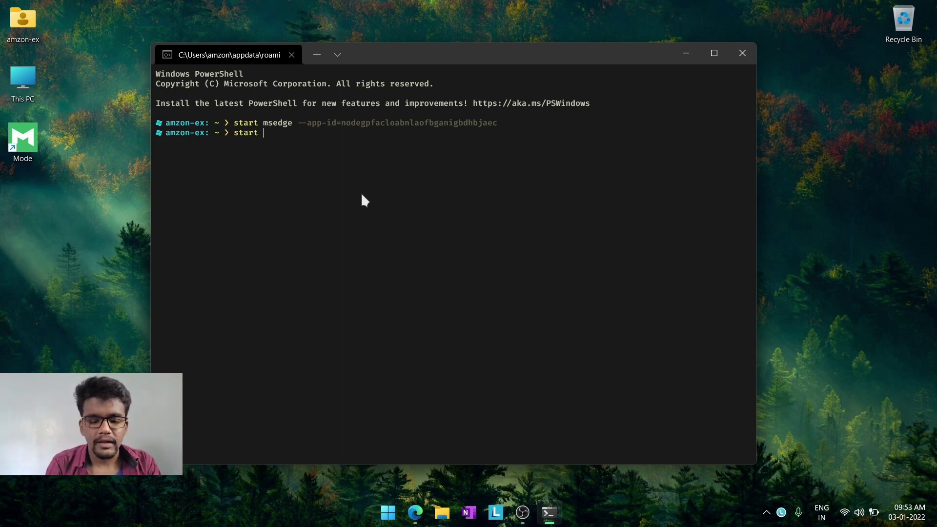
type("ge")
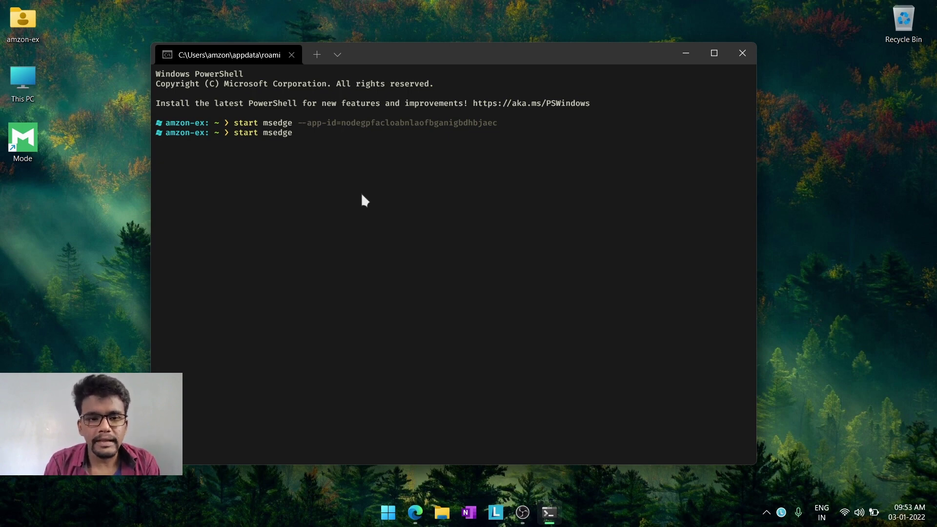
type("--a")
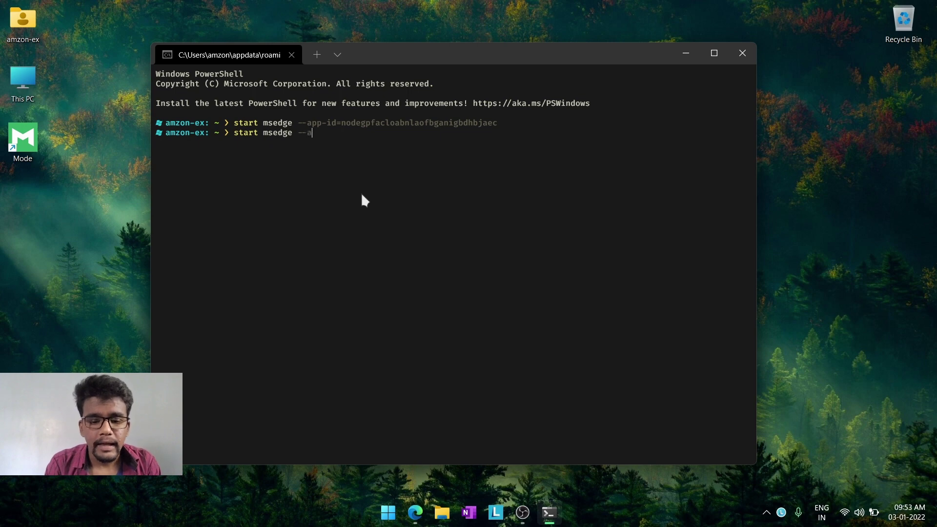
type("pp=")
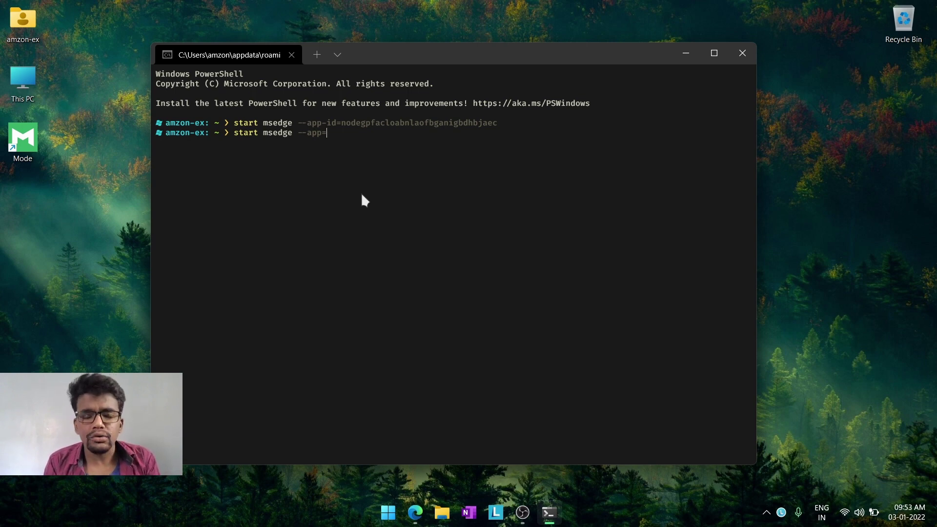
type("githu")
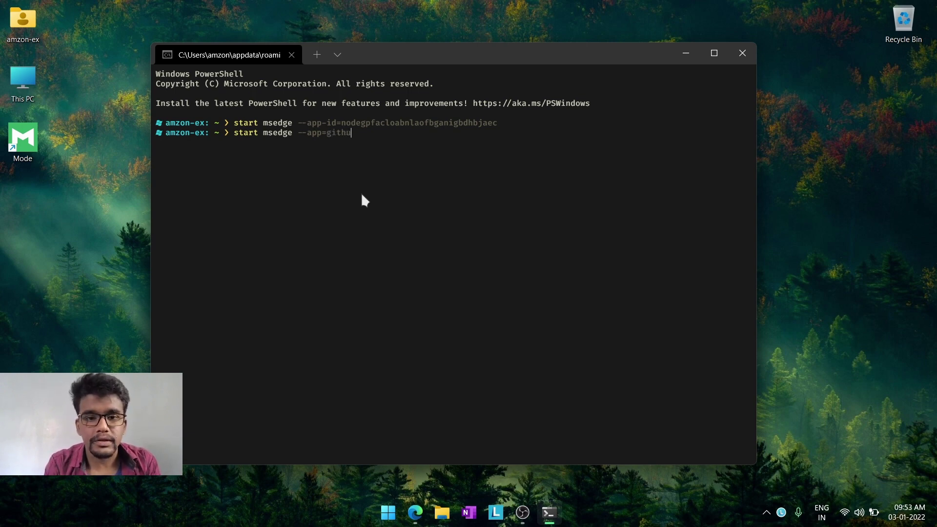
type("b.com")
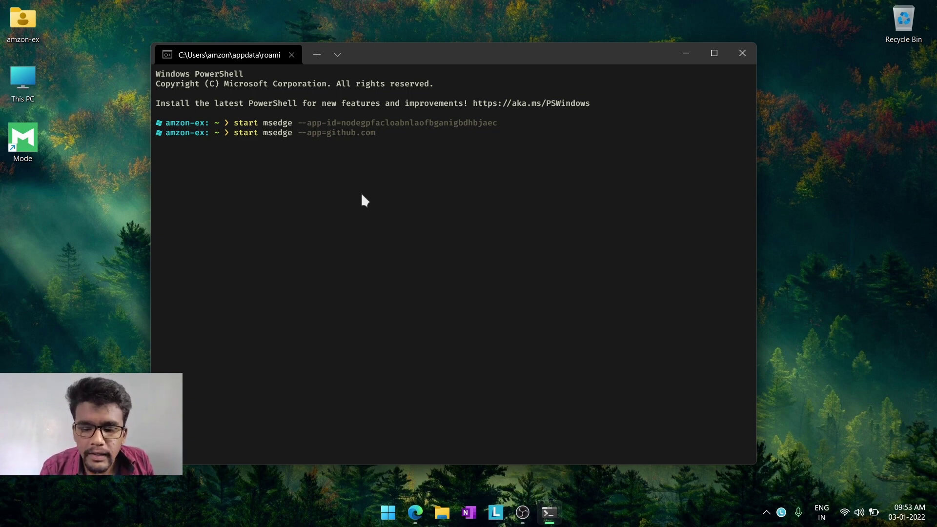
key("Return")
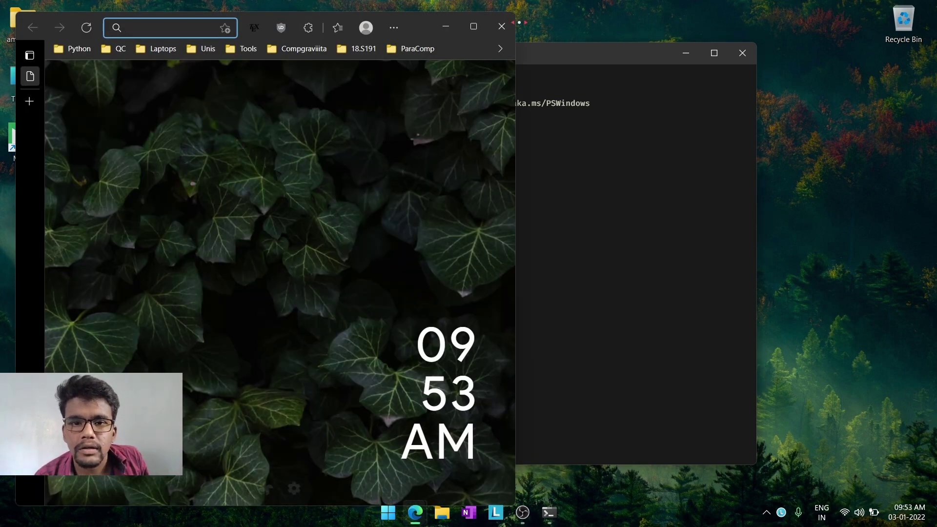
left_click(502, 27)
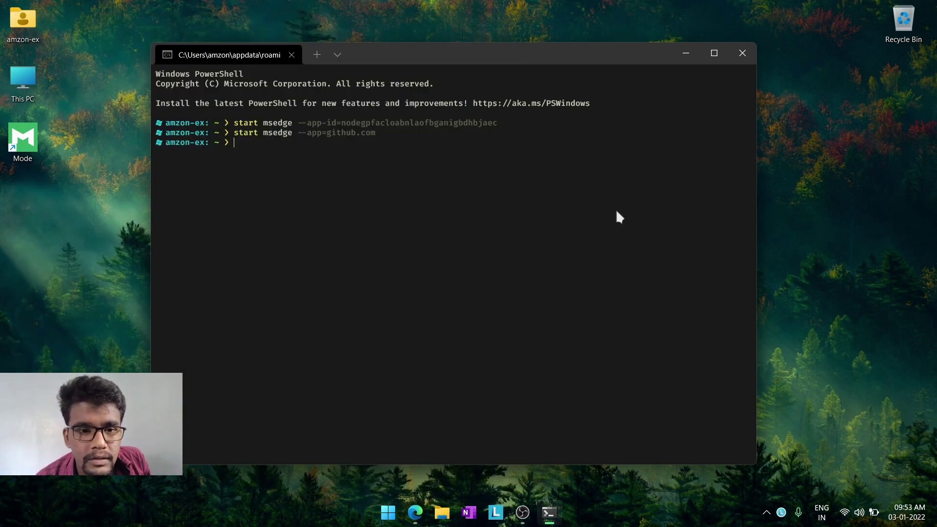
key("Up")
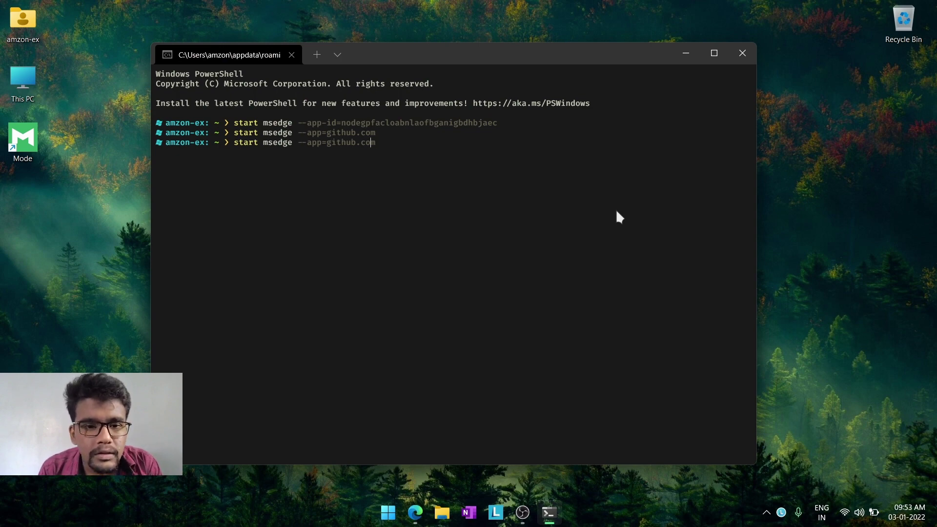
type("www.")
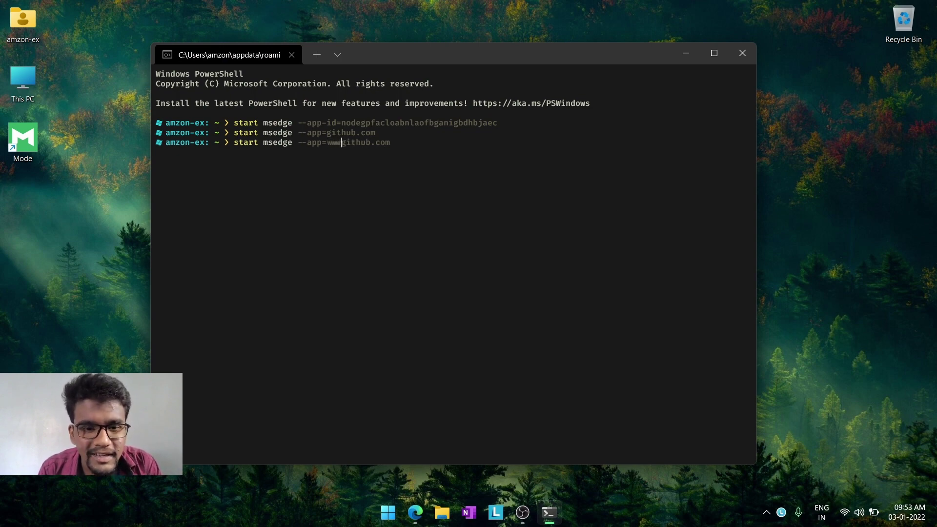
key("Return")
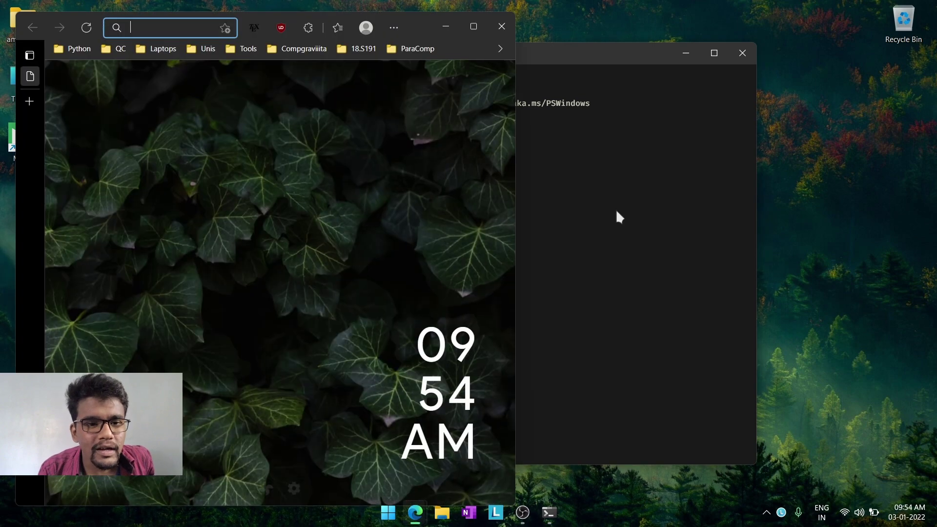
left_click(502, 27)
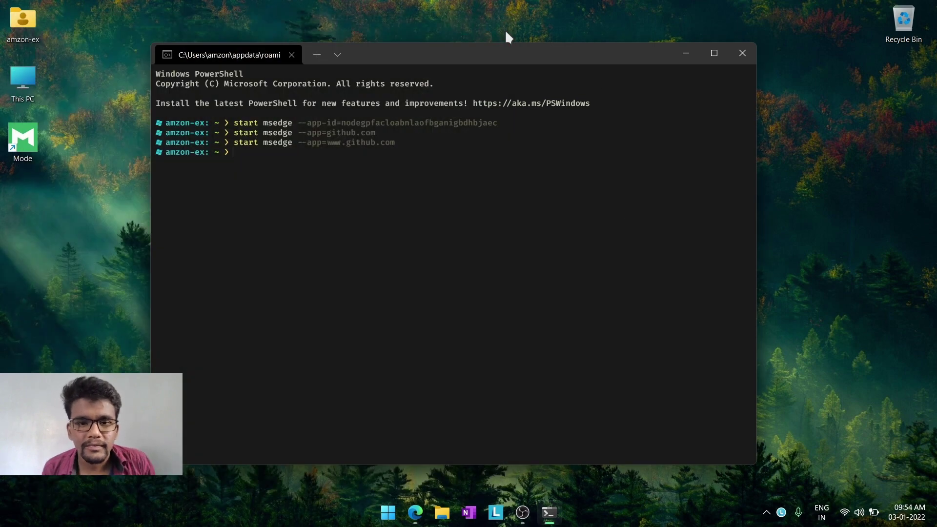
key("Up")
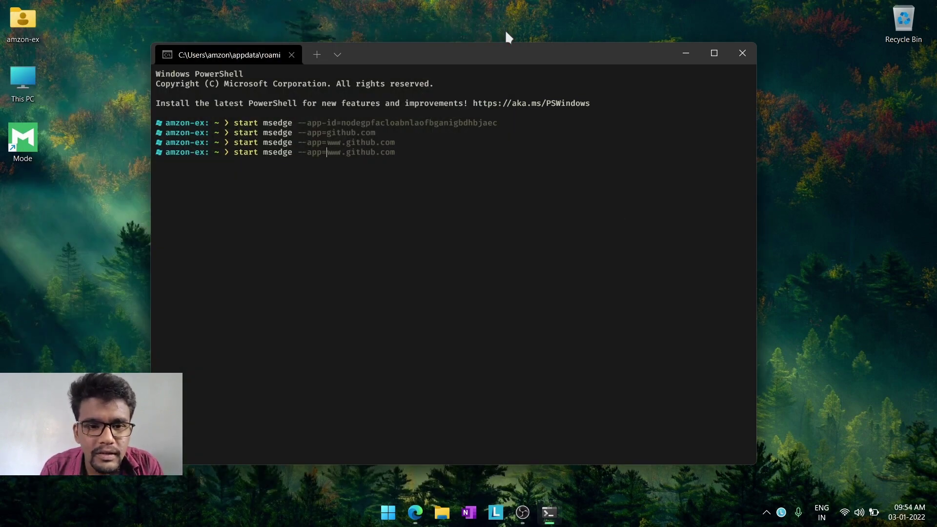
key("ctrl+Left")
key("ctrl+Left")
key("ctrl+Left")
type("https")
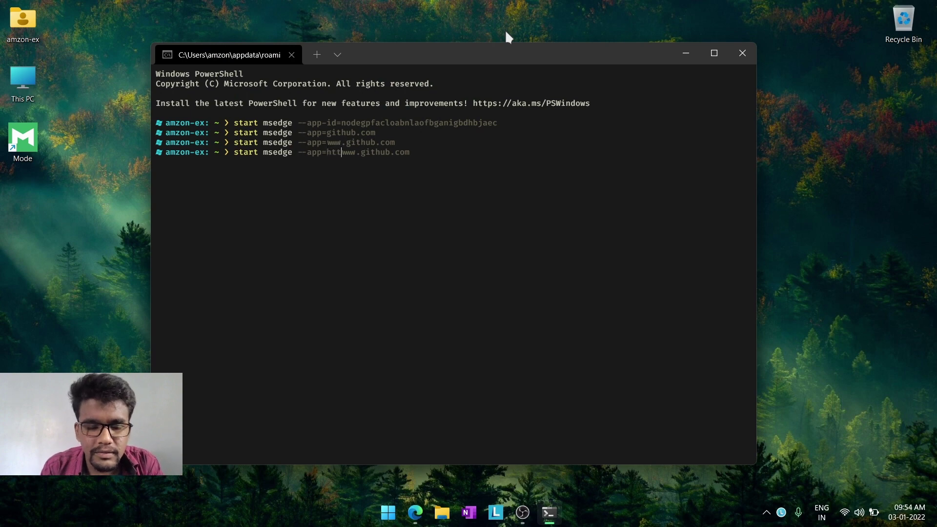
type("://")
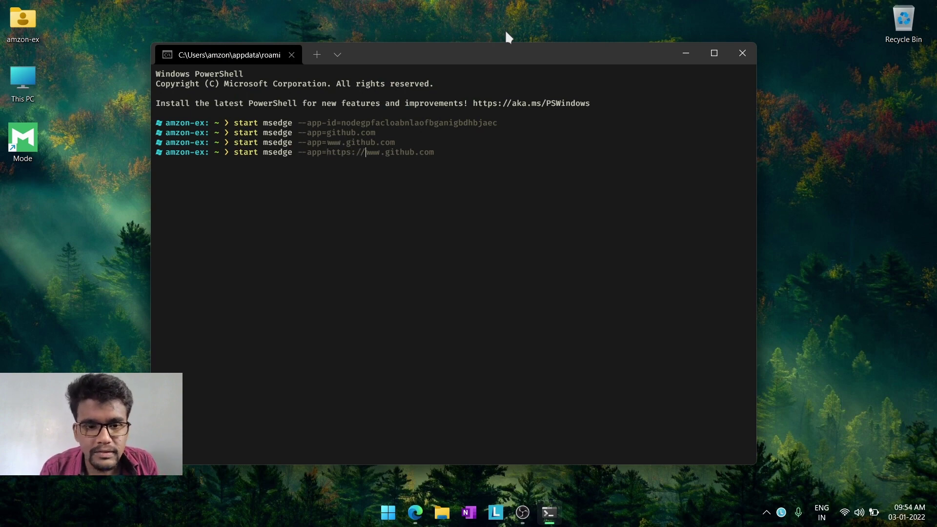
key("Return")
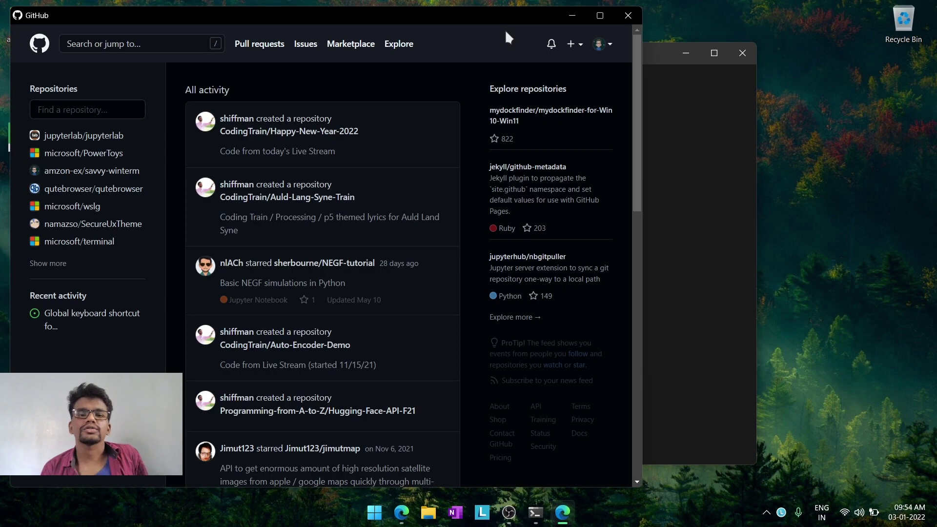
left_click(658, 55)
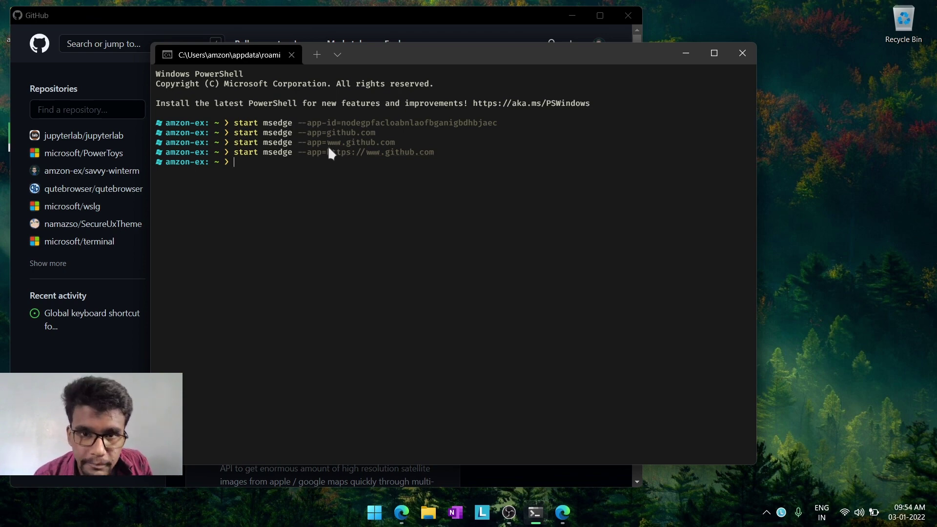
left_click(462, 14)
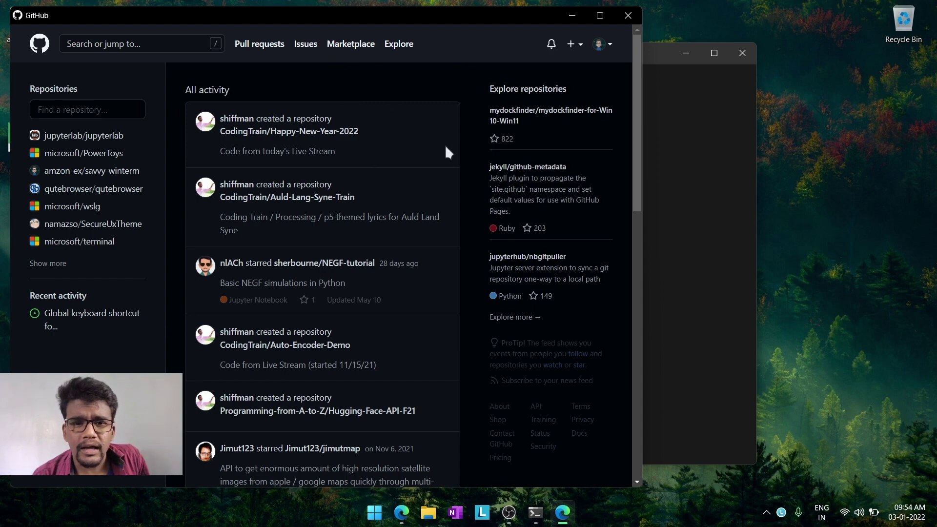
- Maximize the GitHub app window to view it at full size, and close it
left_click(596, 14)
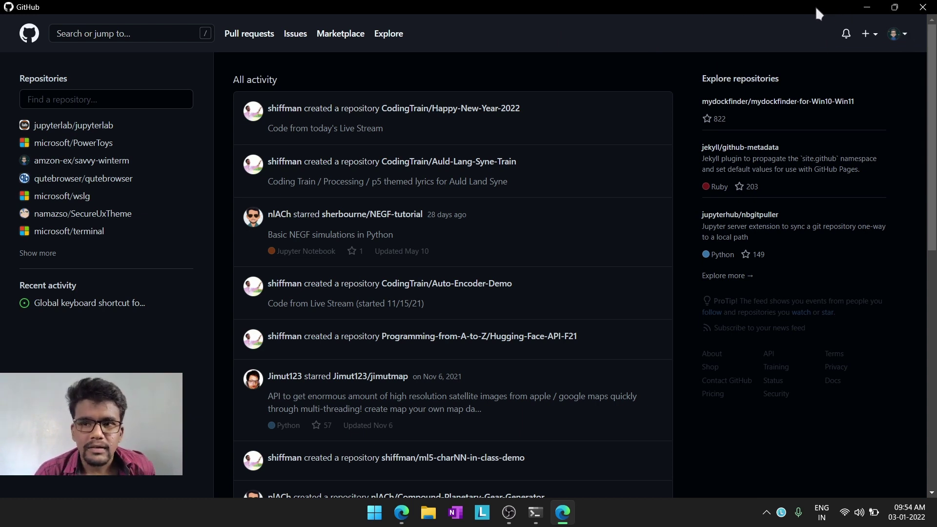
left_click_drag(708, 2, 587, 1)
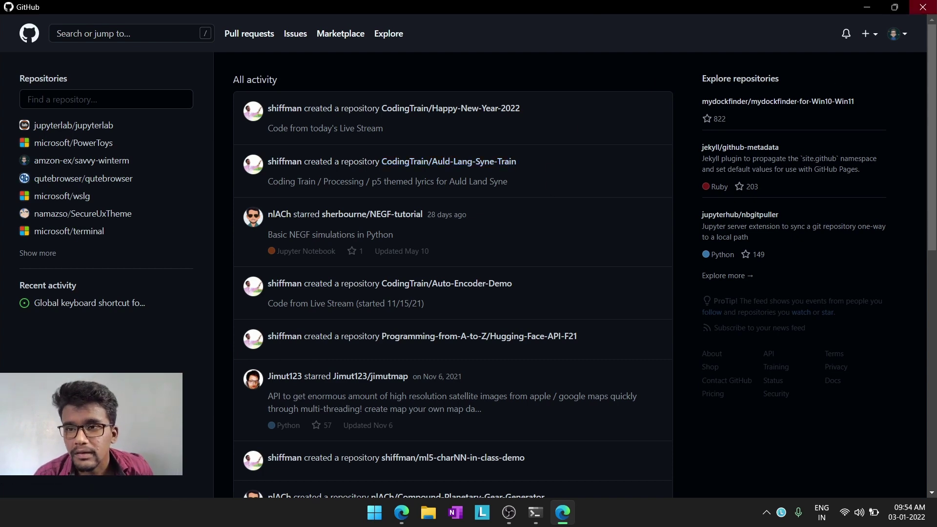
left_click(925, 7)
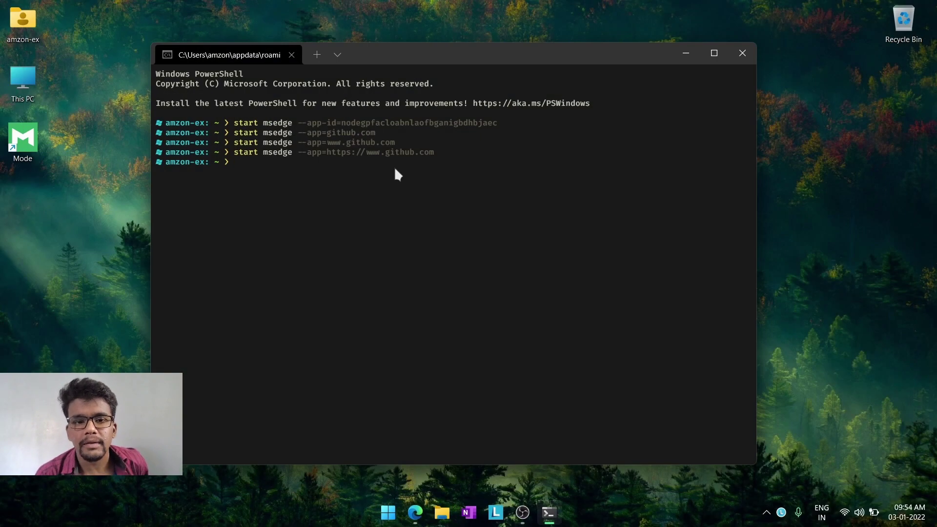
key("Up")
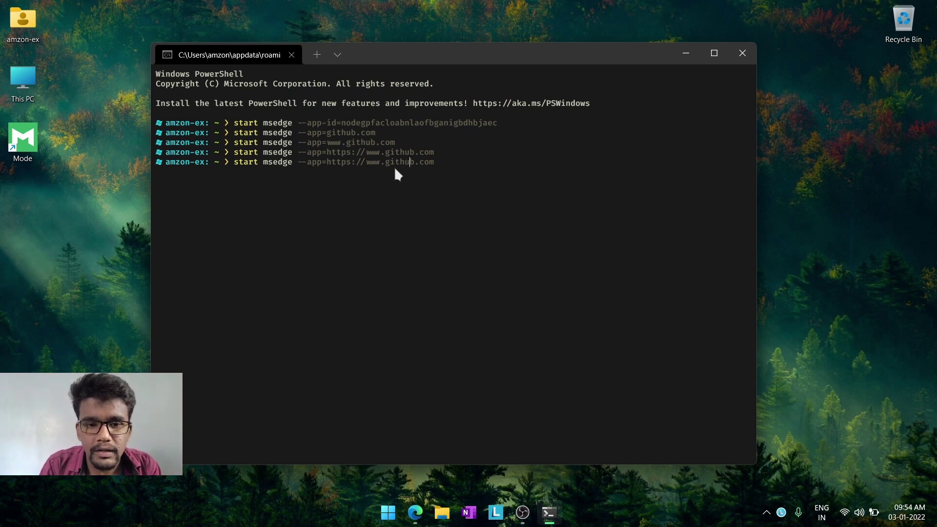
key("BackSpace")
key("BackSpace")
key("BackSpace")
key("BackSpace")
key("BackSpace")
key("BackSpace")
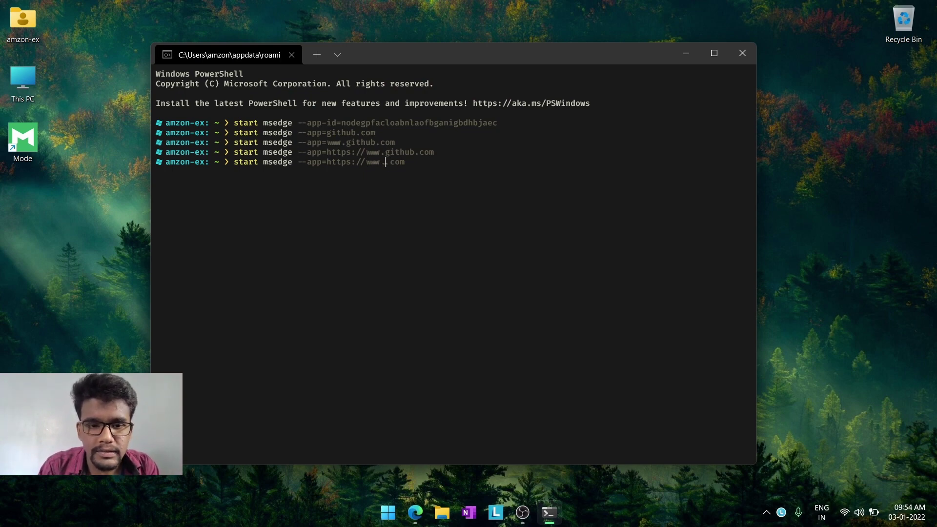
type("google")
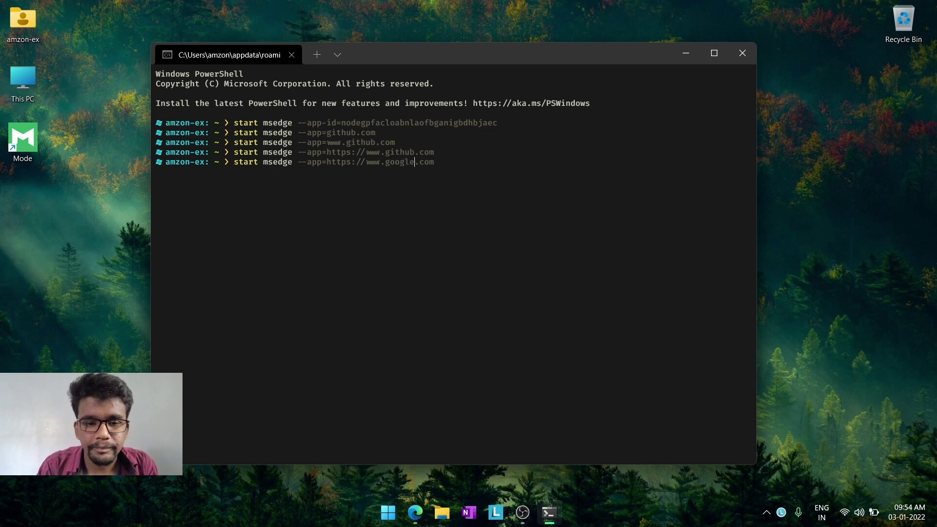
key("Return")
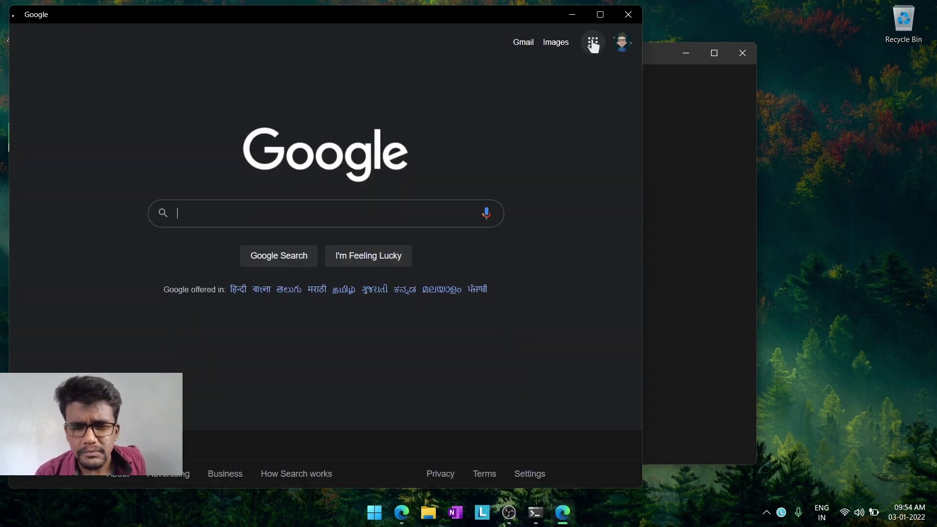
left_click(628, 14)
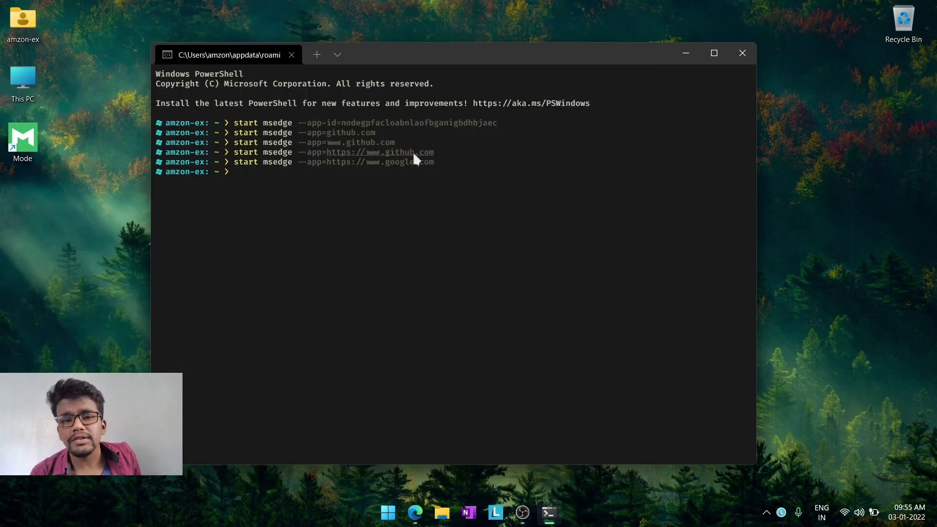